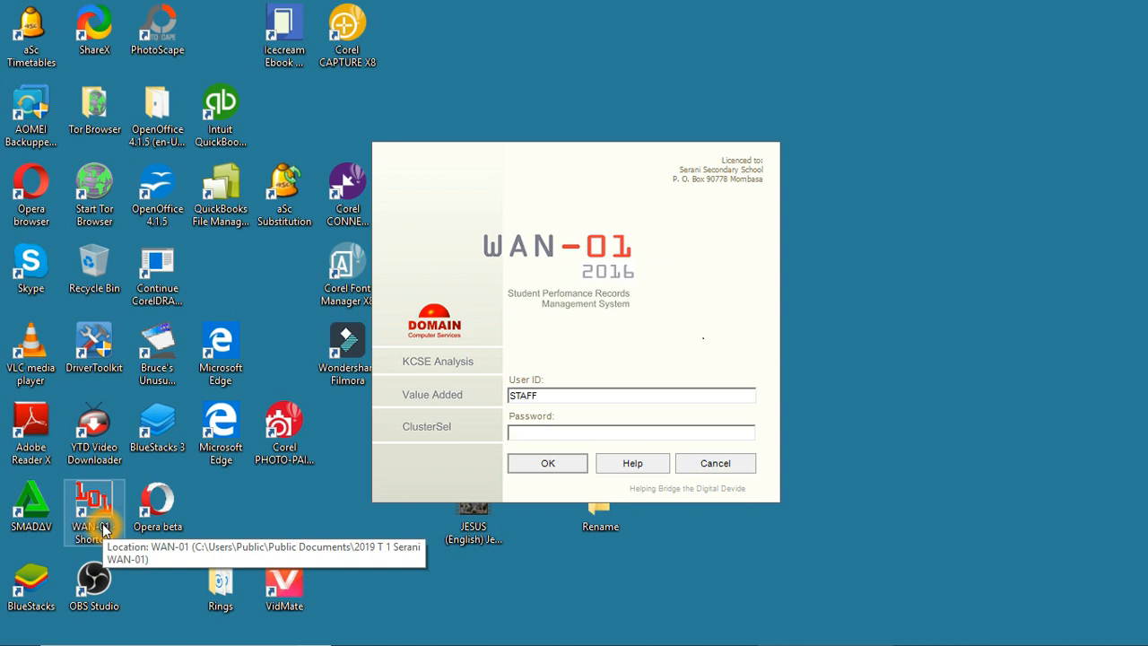
Log in to the student records system by entering the account password.
left_click(580, 431)
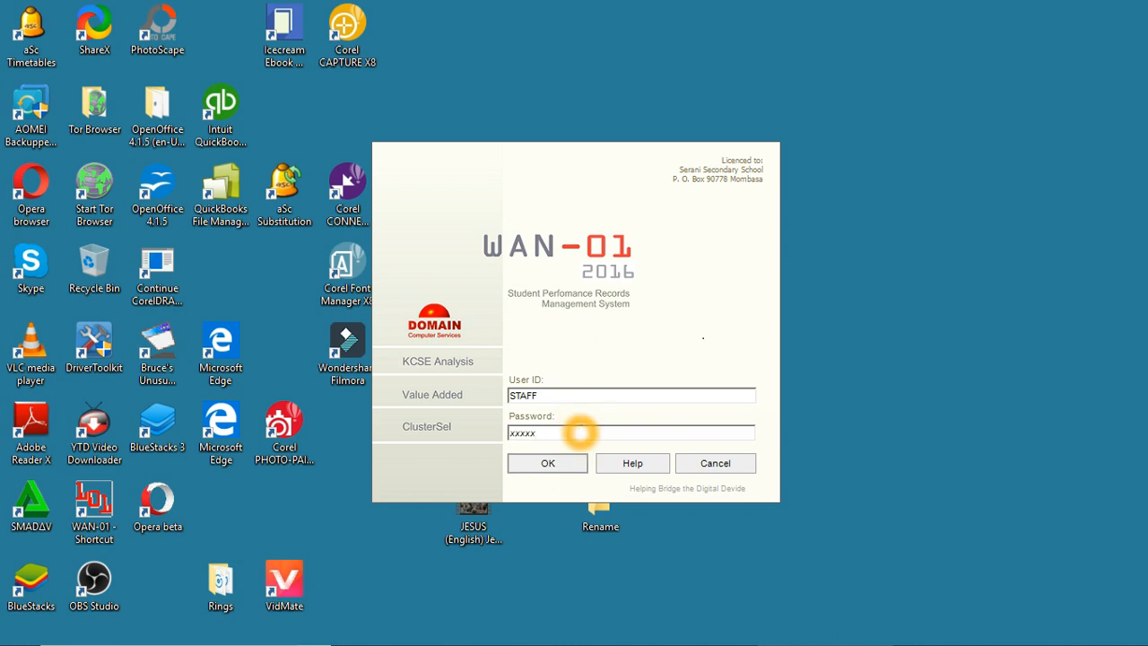
key("Return")
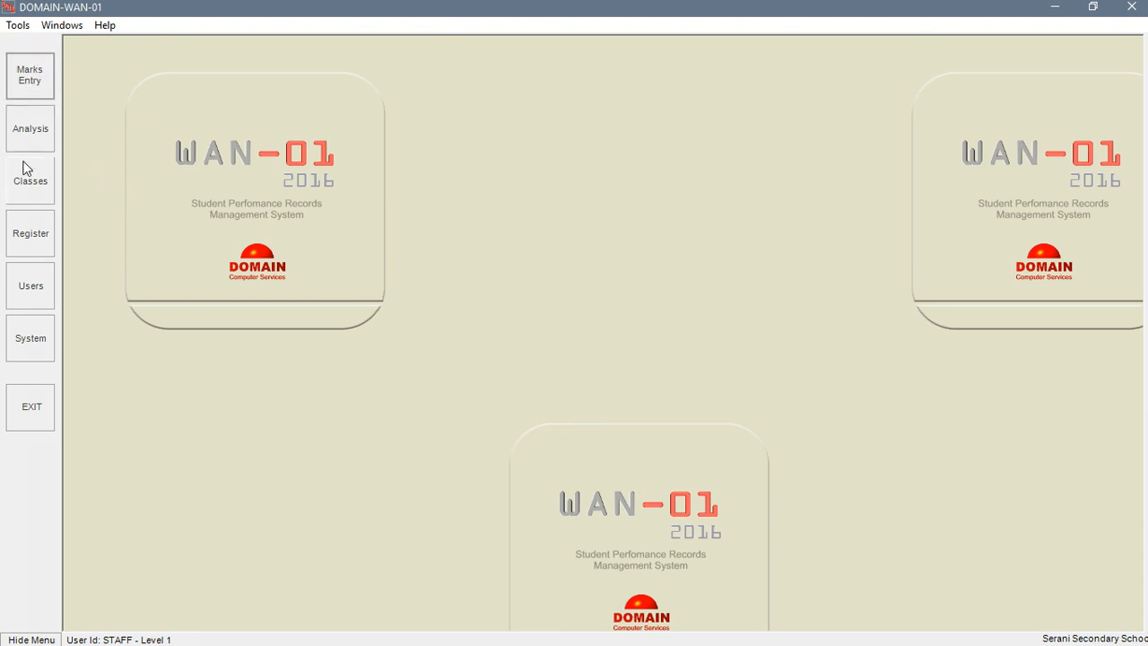
Open the Marks Entry module for keying in students' test marks.
left_click(23, 198)
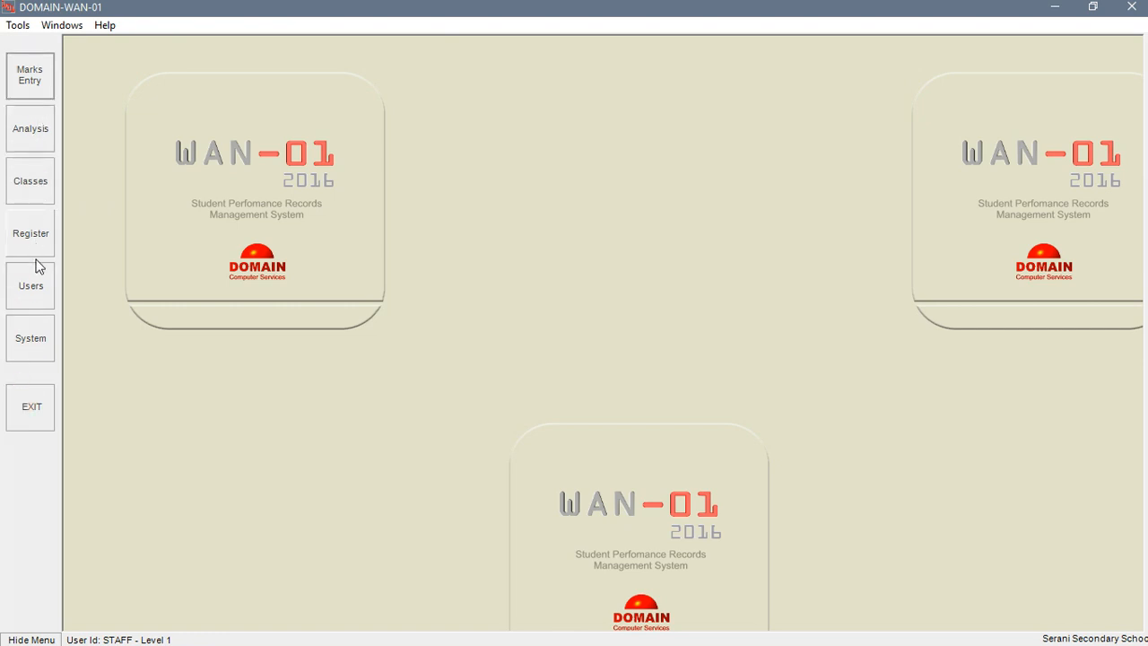
left_click(44, 308)
left_click(50, 63)
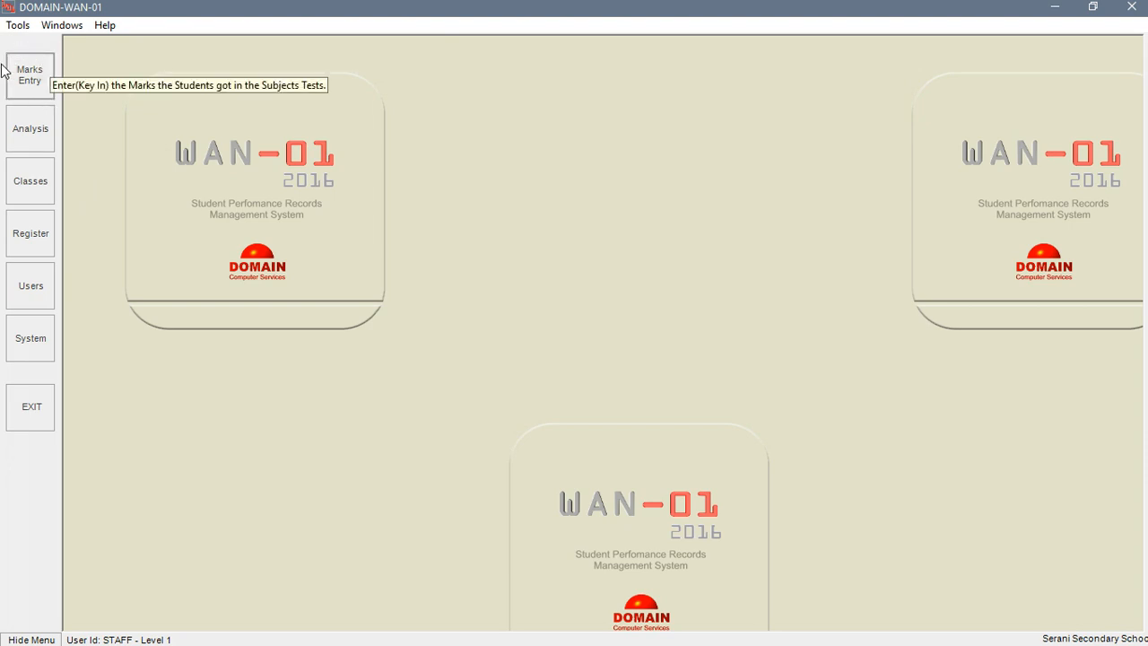
left_click(46, 56)
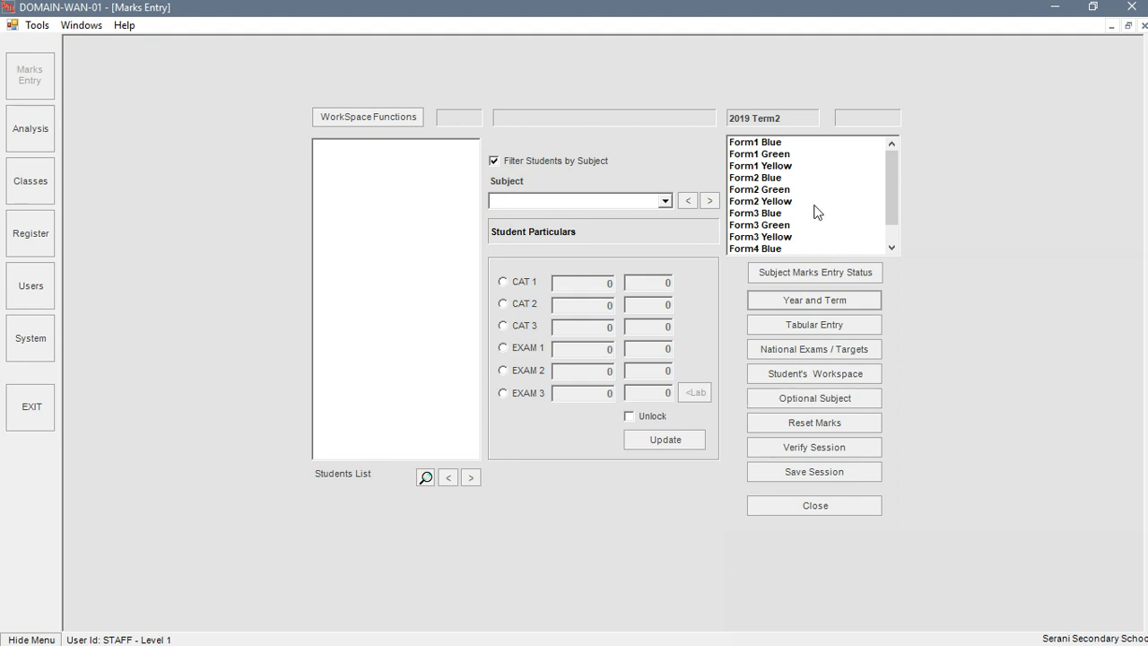
Select the Form3 Yellow class and load its students for 232 Physics.
left_click(804, 229)
left_click_drag(891, 181, 891, 200)
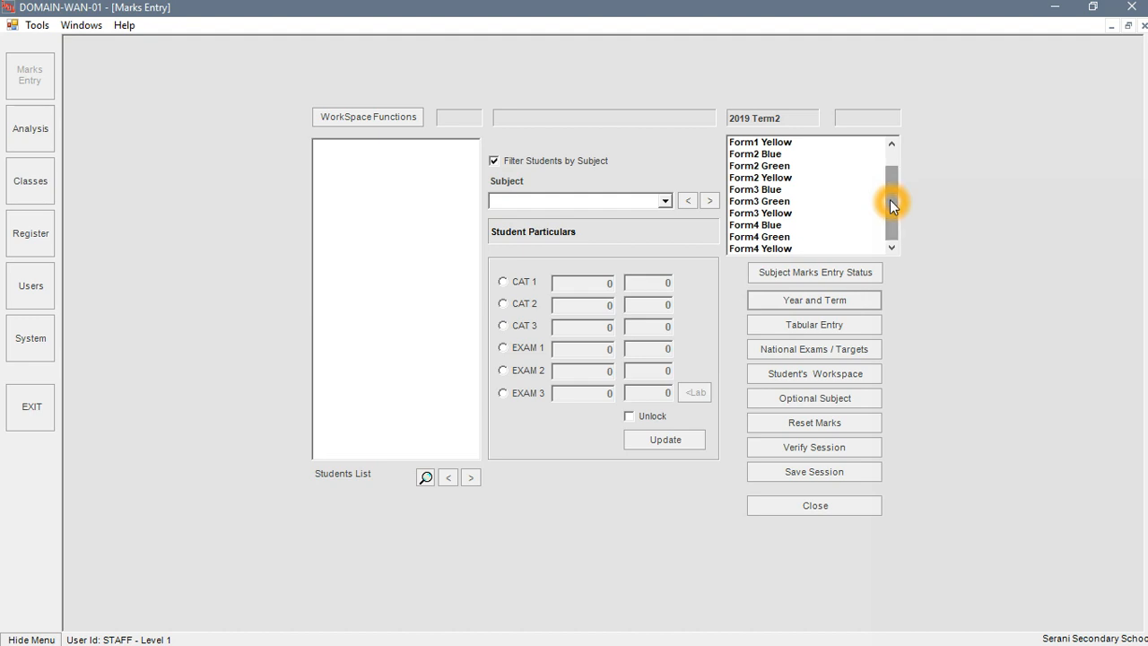
left_click(787, 213)
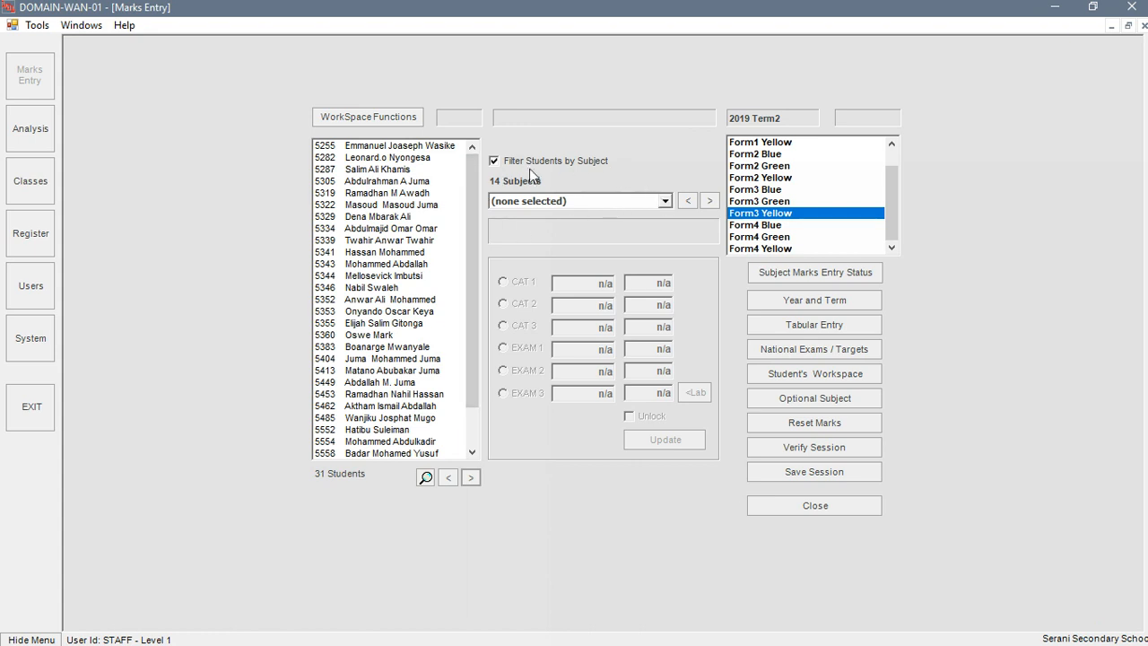
left_click(666, 201)
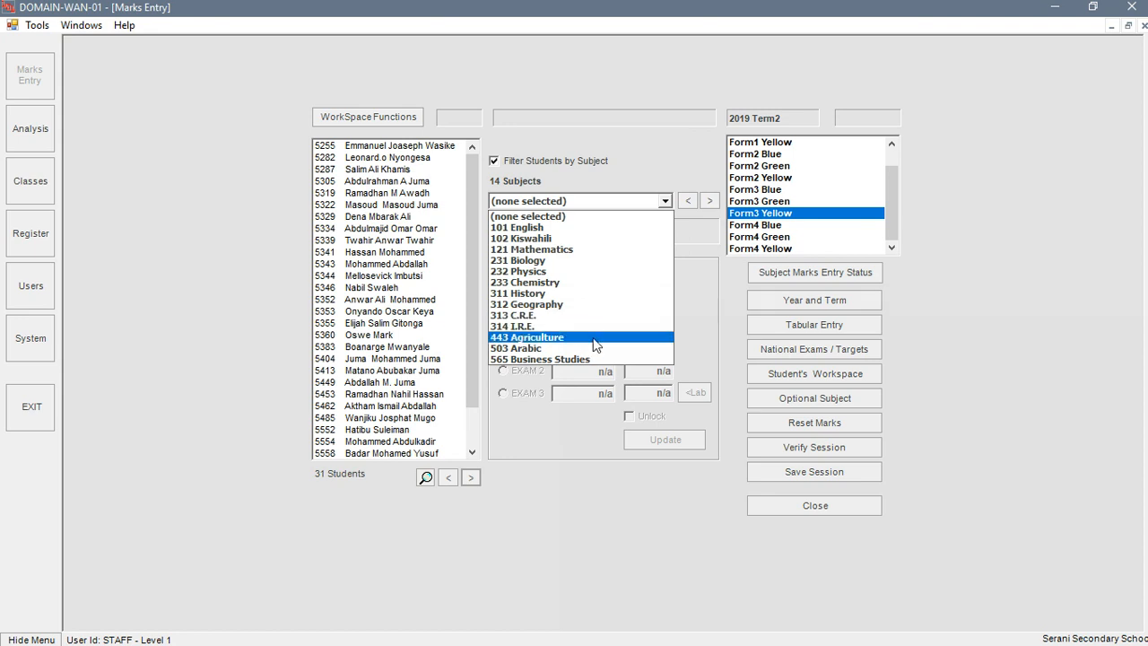
left_click(625, 272)
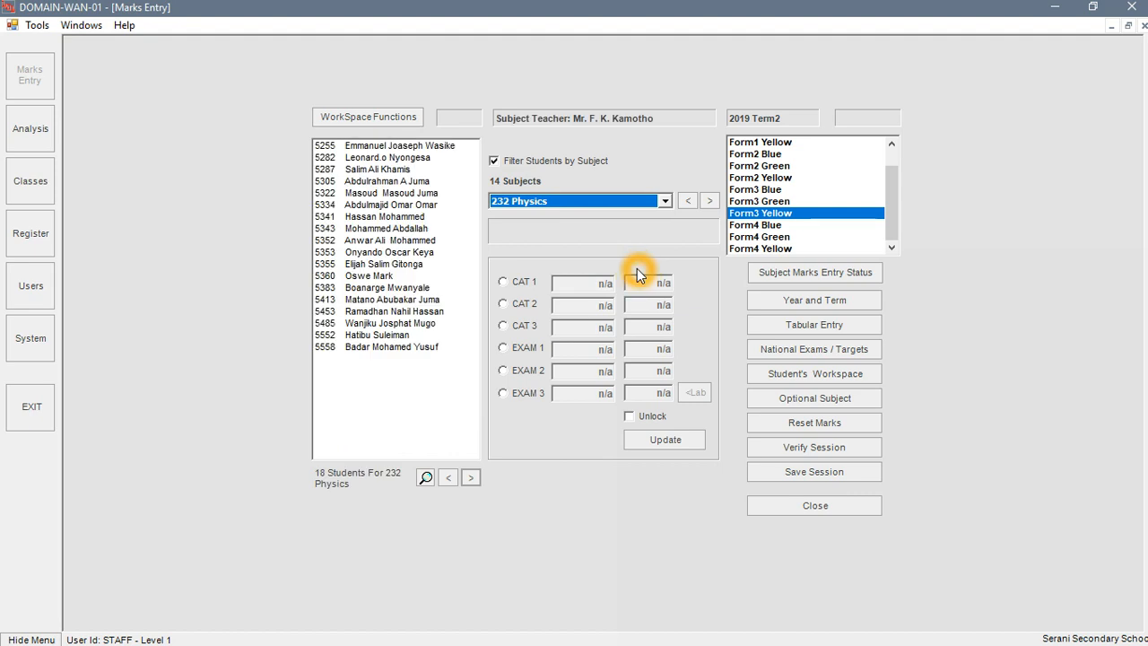
Switch the Filter Students by Subject option off and back on for the Physics student list.
left_click(466, 320)
left_click(392, 243)
left_click(341, 465)
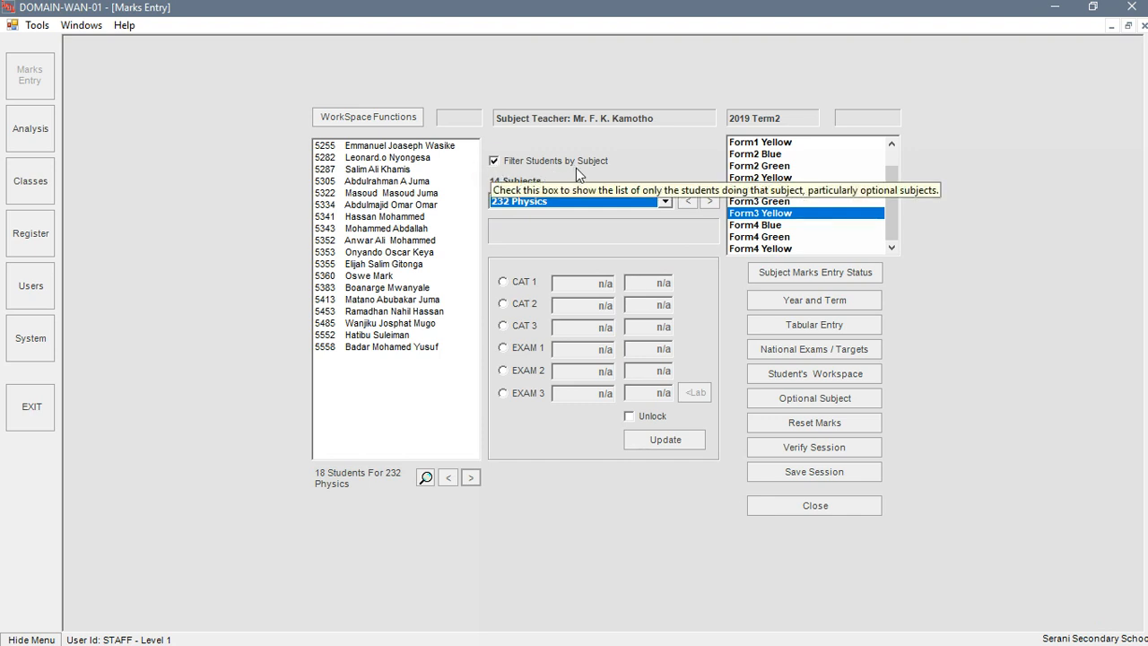
left_click(495, 161)
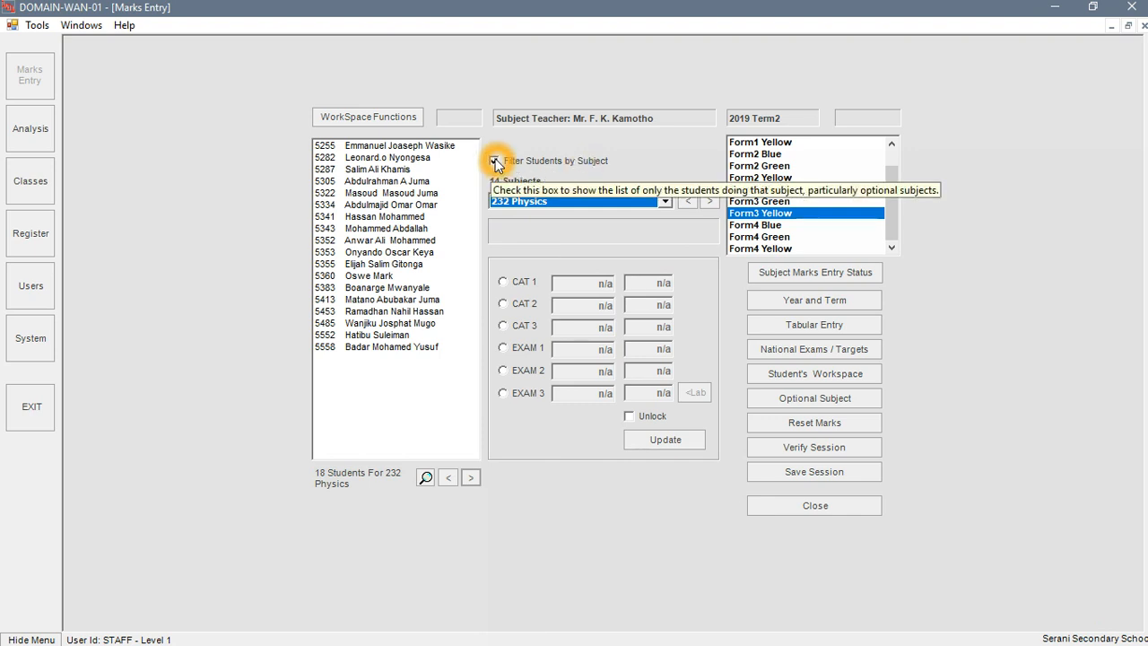
left_click(497, 164)
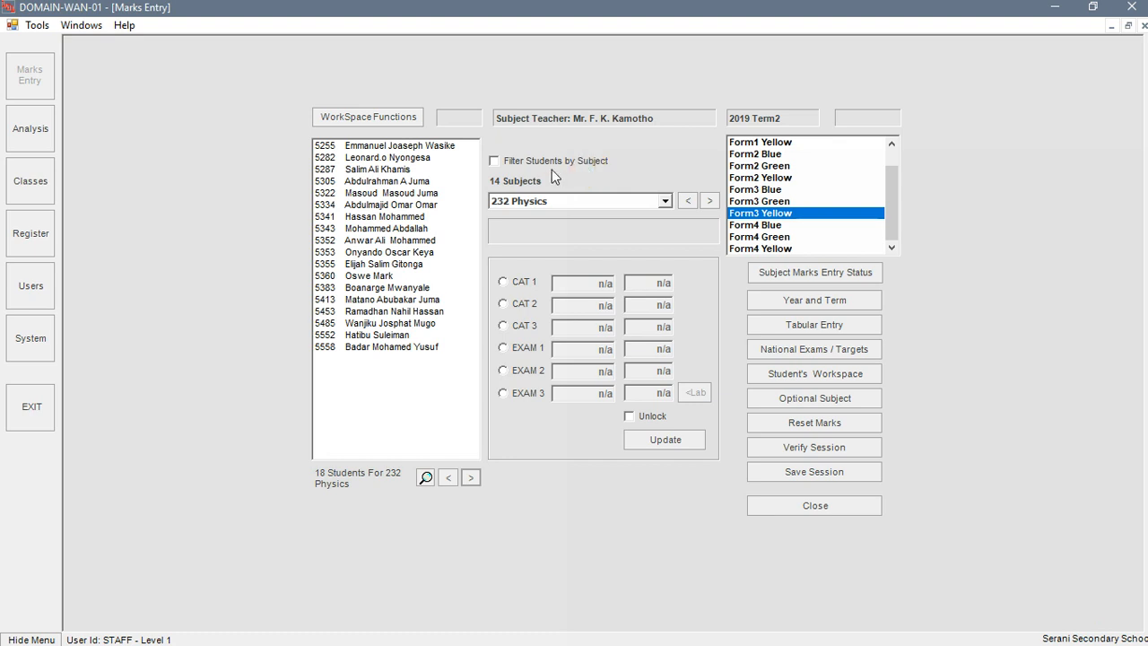
left_click(496, 163)
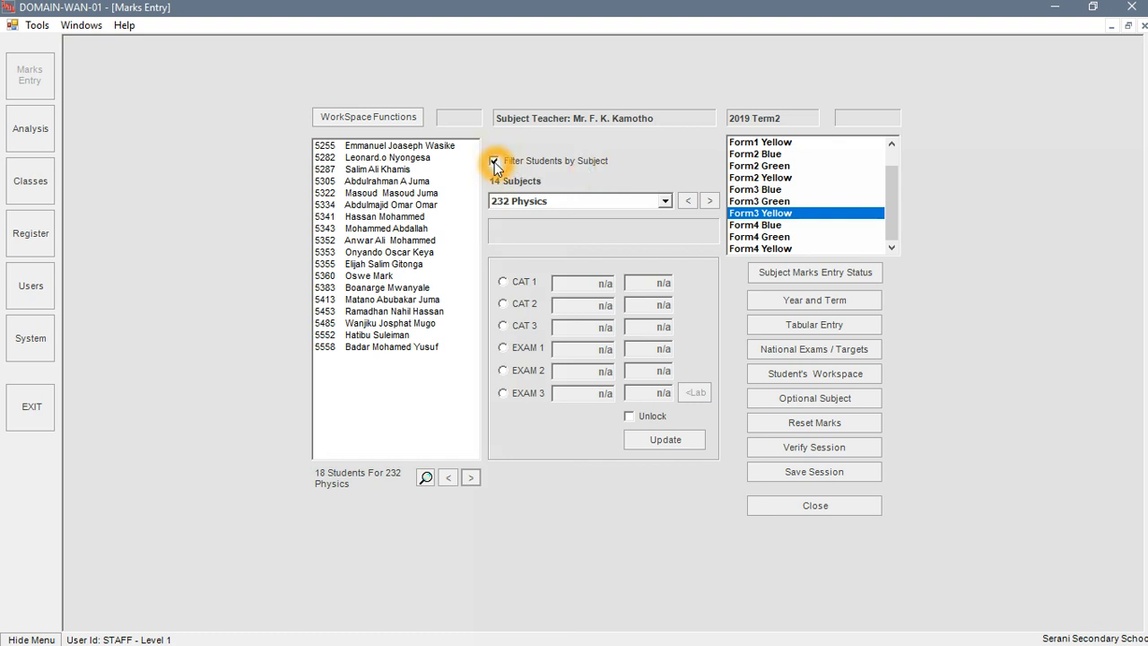
left_click(418, 337)
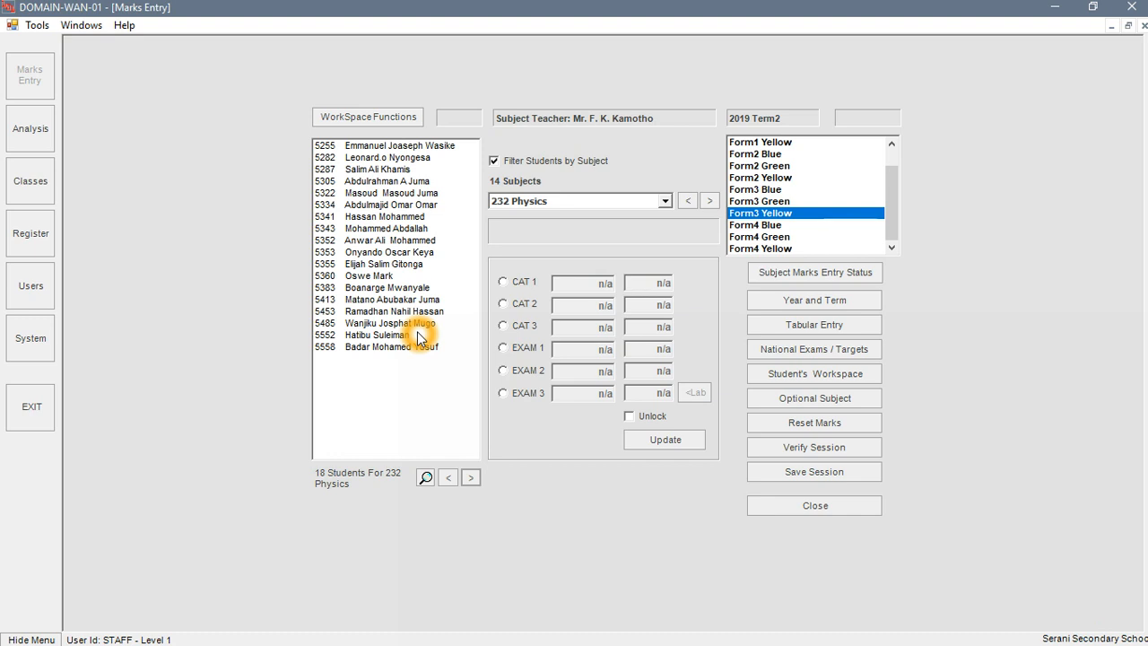
Select EXAM 2 for Physics, unlock its out-of value and update the denominator to 40.
left_click(496, 374)
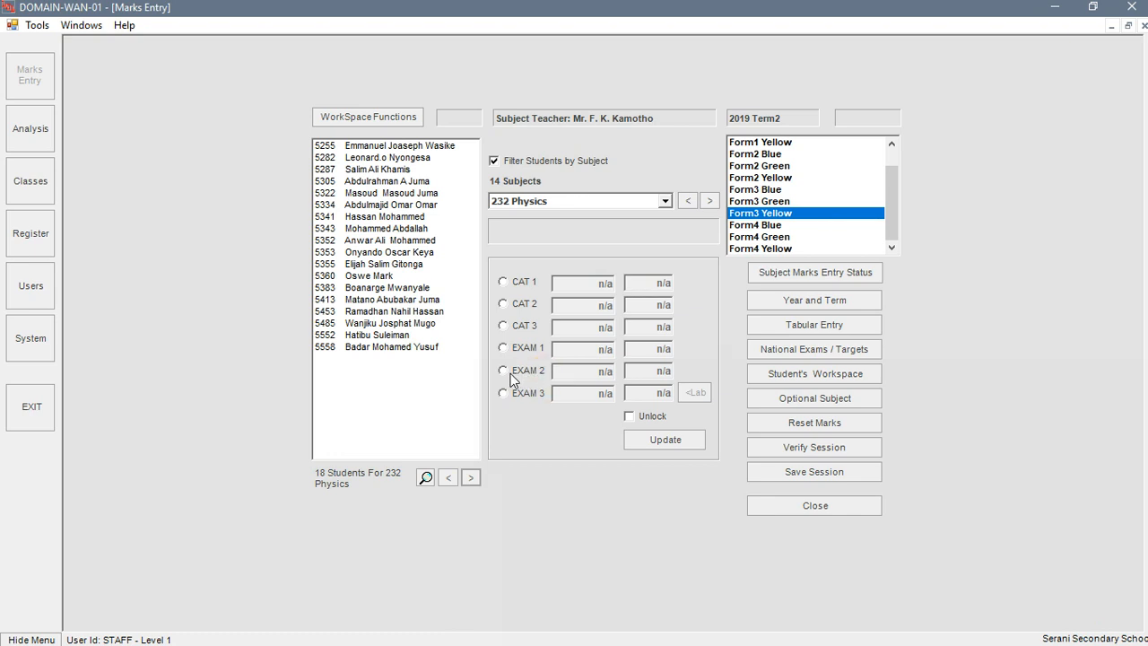
left_click(504, 370)
left_click(504, 371)
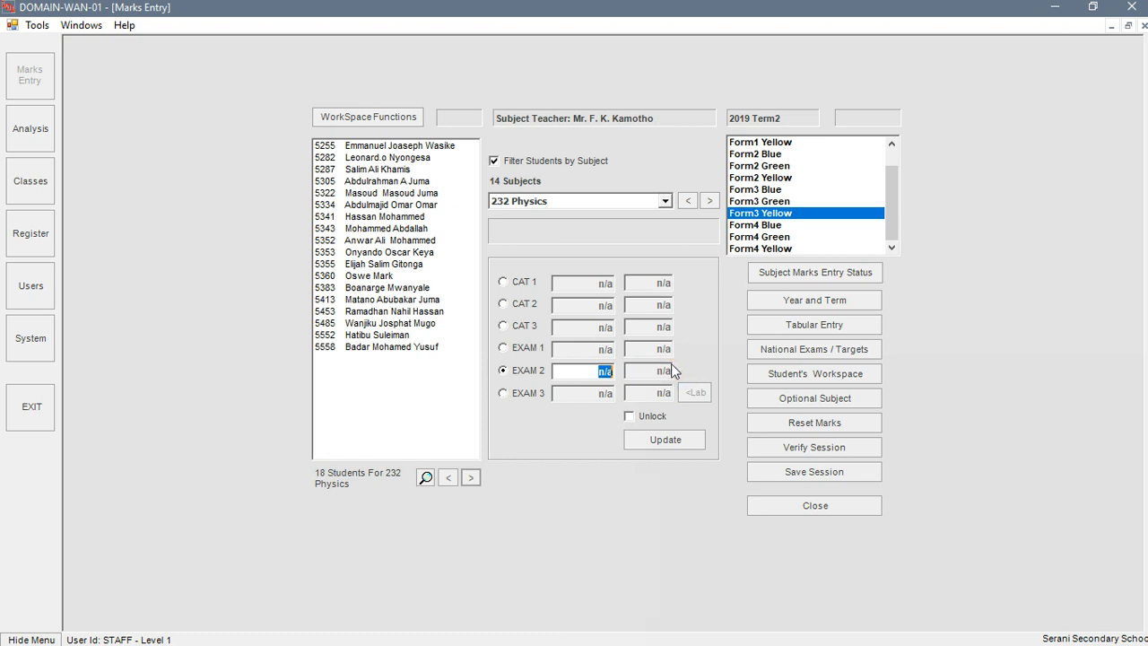
left_click(630, 417)
left_click(687, 439)
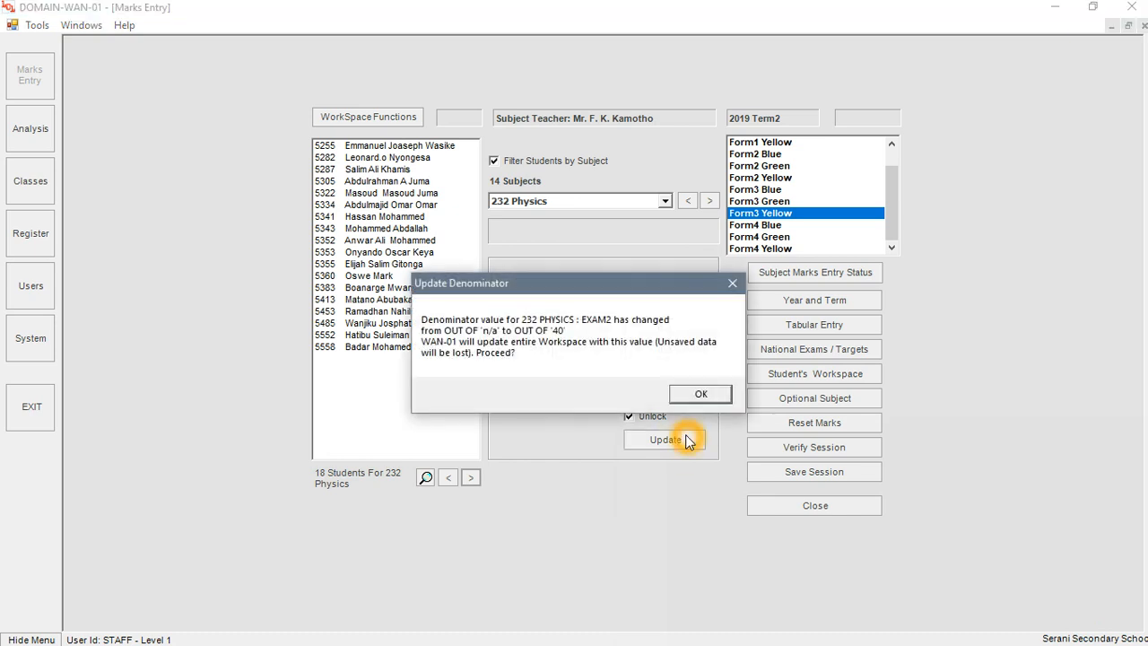
left_click(705, 395)
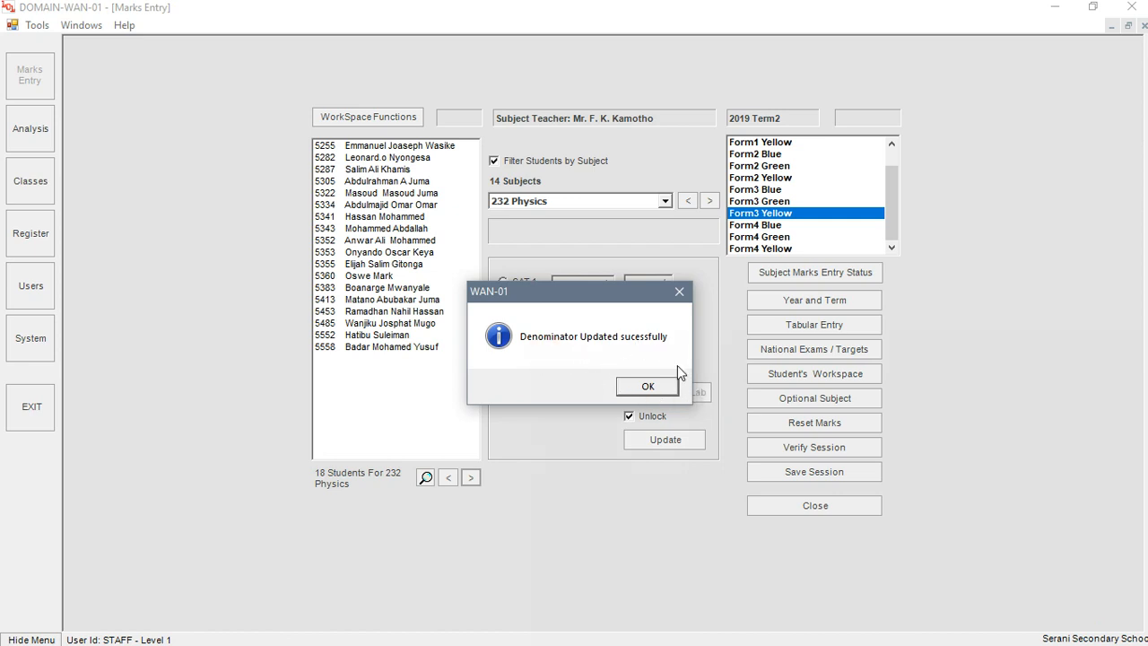
left_click(653, 395)
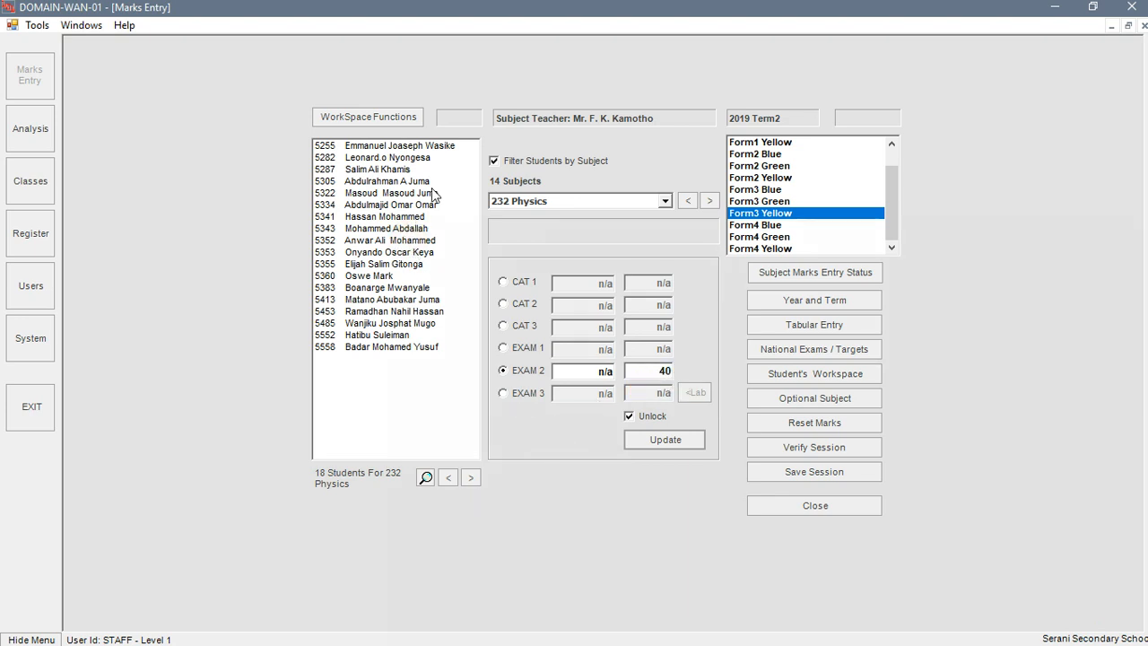
Enter EXAM 2 marks of 30, 23, 32 and 21 for the first four students in the Physics list.
left_click(412, 149)
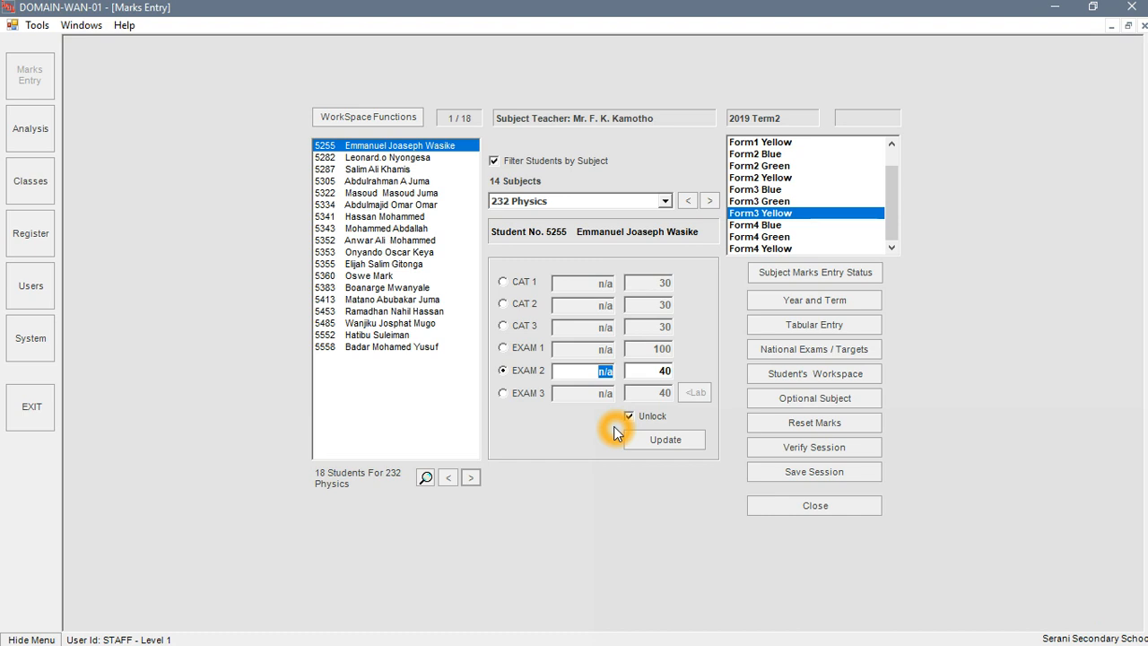
type("30")
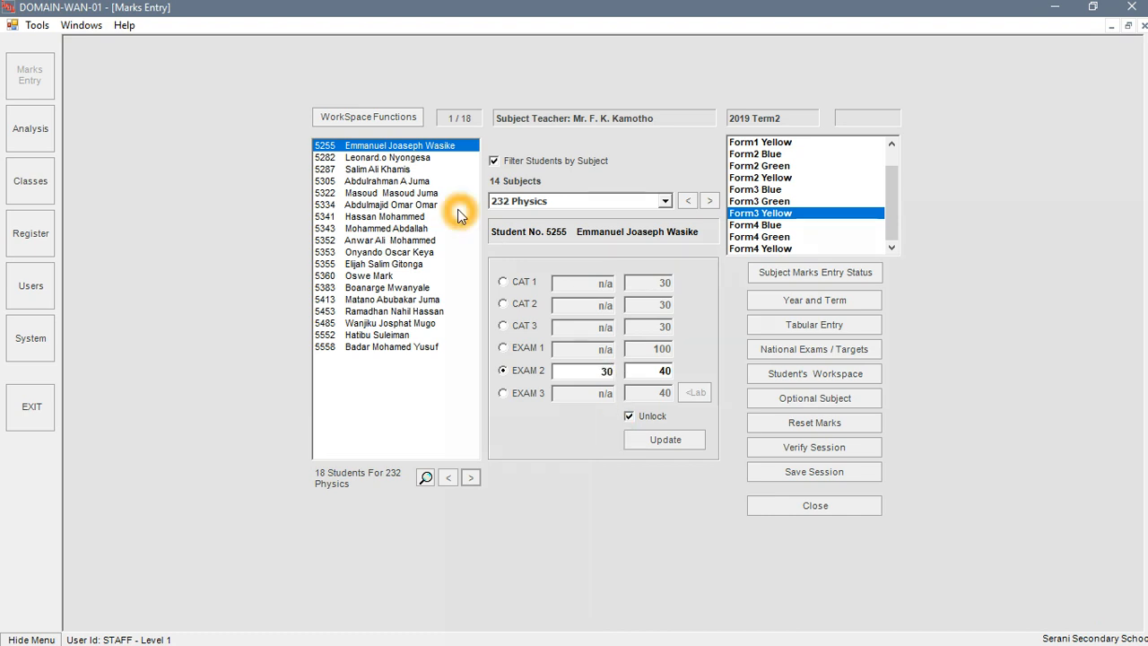
left_click(410, 162)
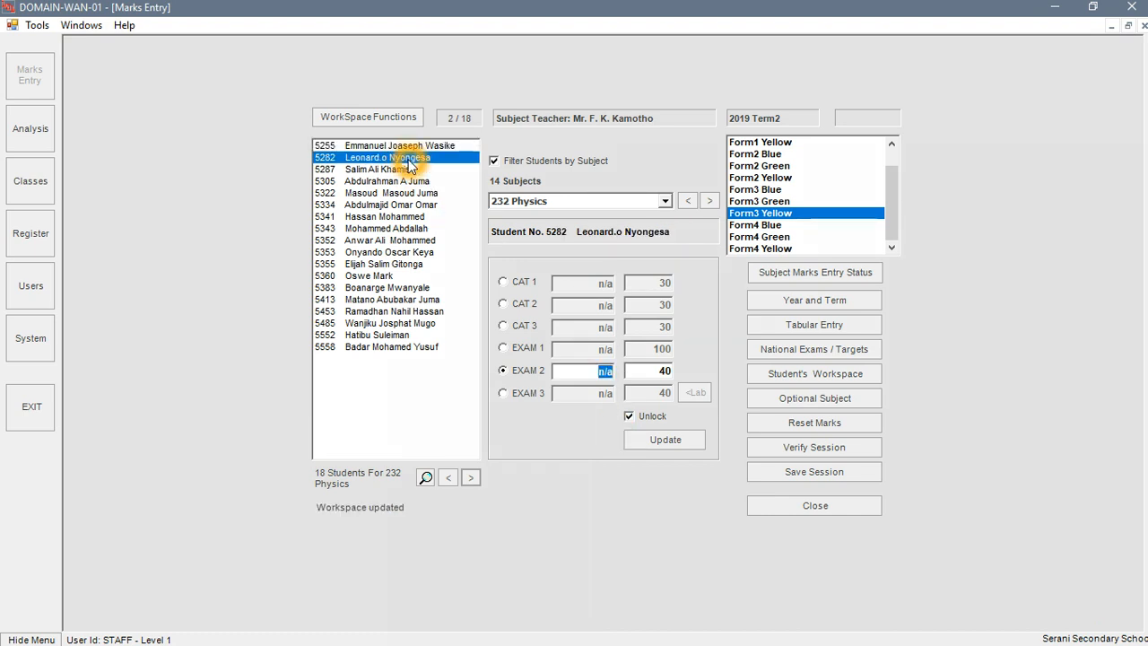
type("23")
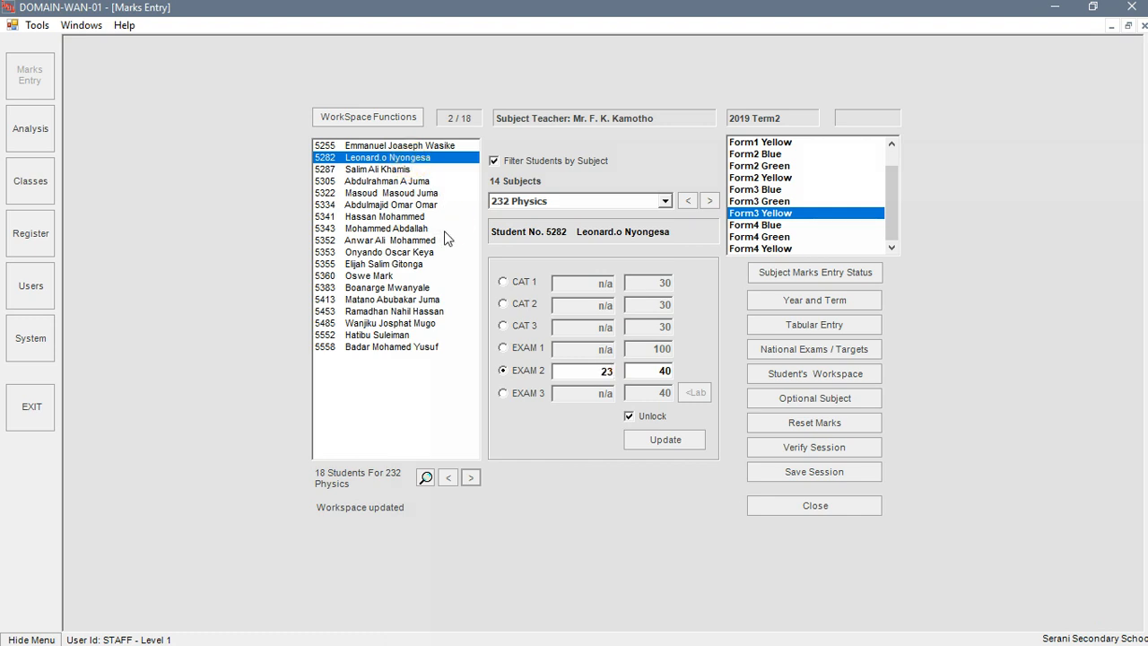
left_click(402, 173)
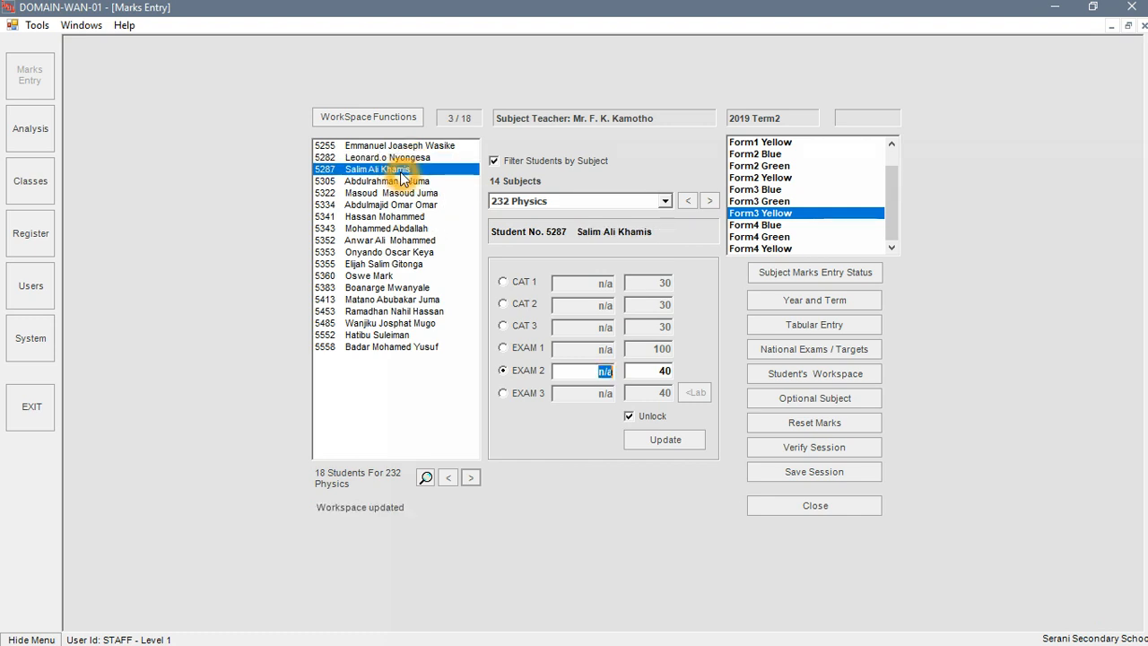
type("3")
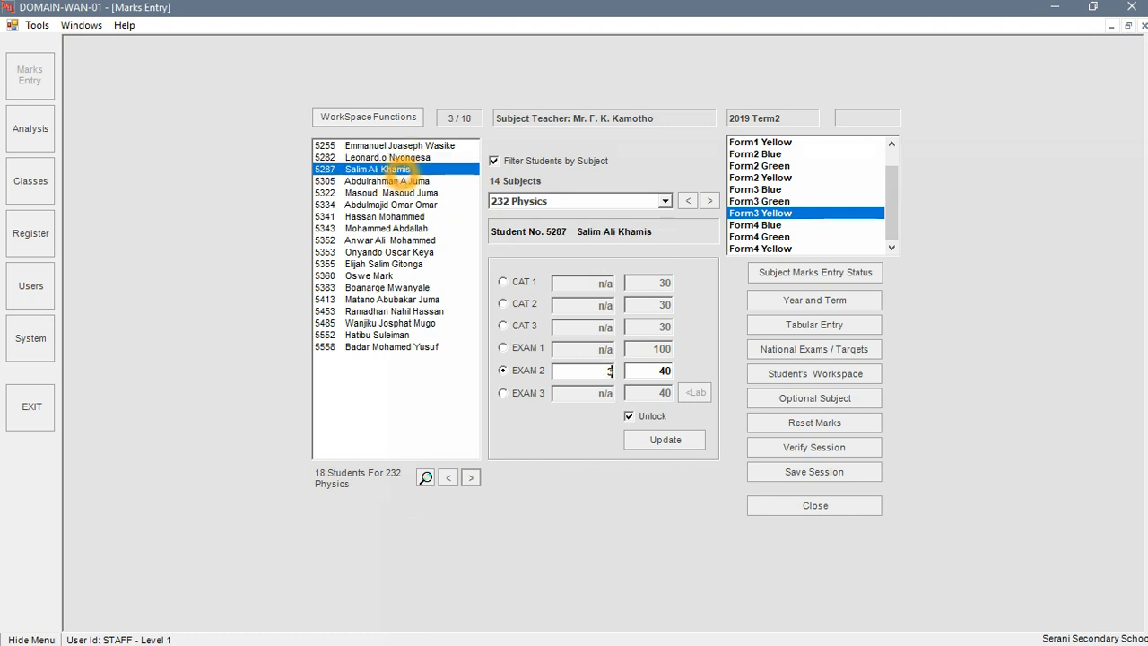
type("2")
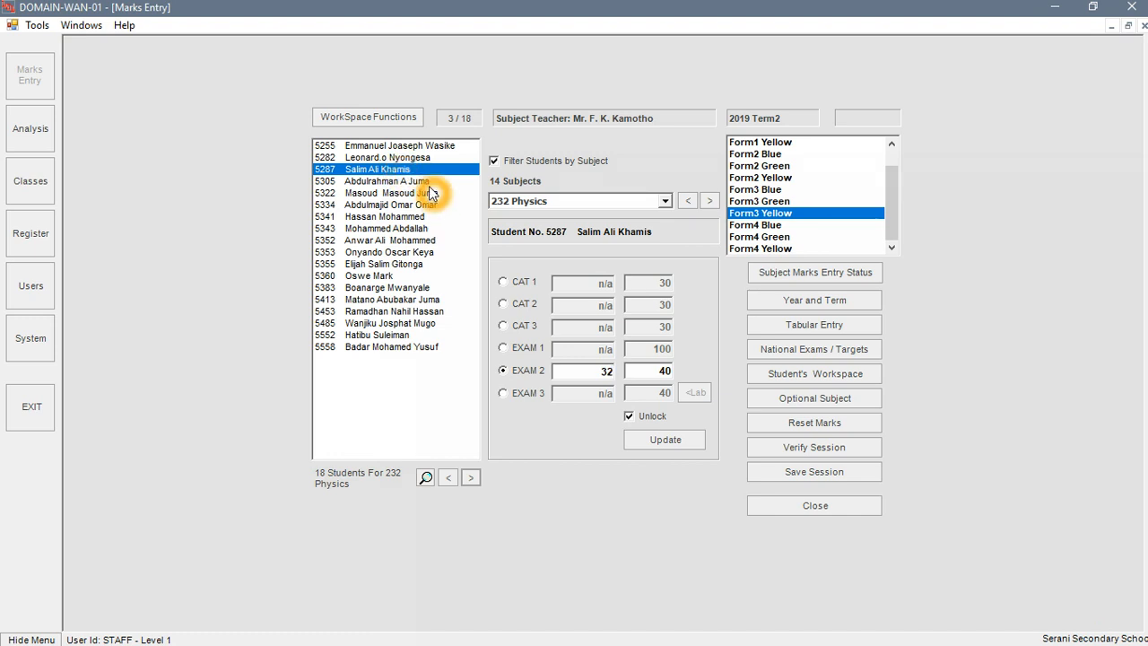
left_click(428, 181)
type("2")
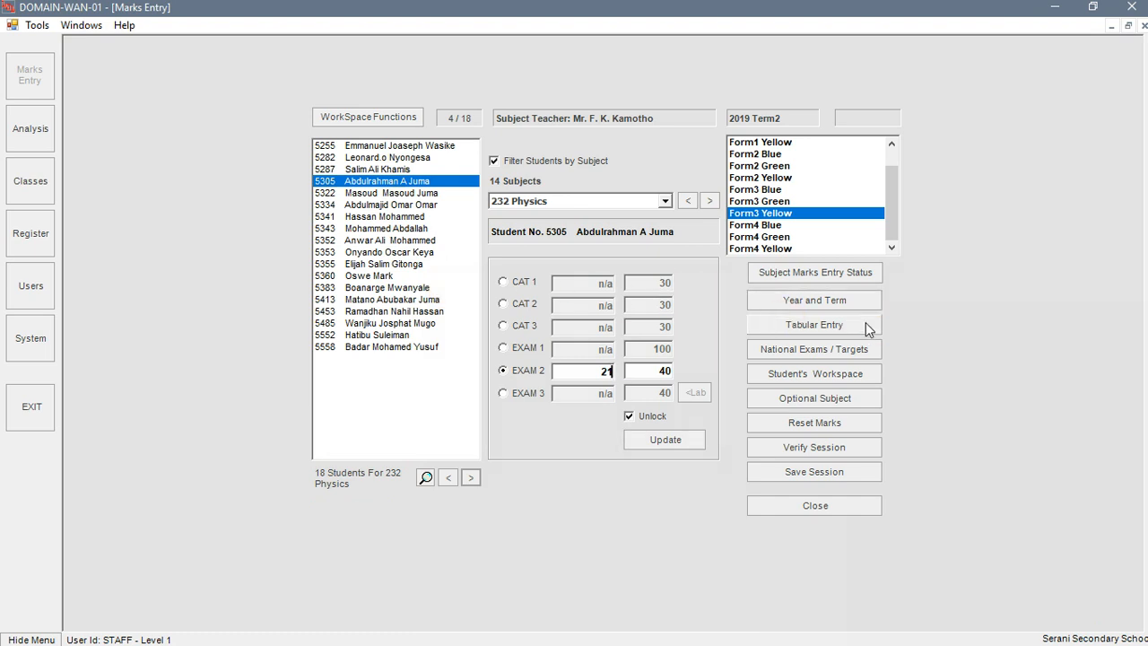
Switch the Physics marks from single entry to Tabular Entry.
left_click(844, 324)
left_click(855, 326)
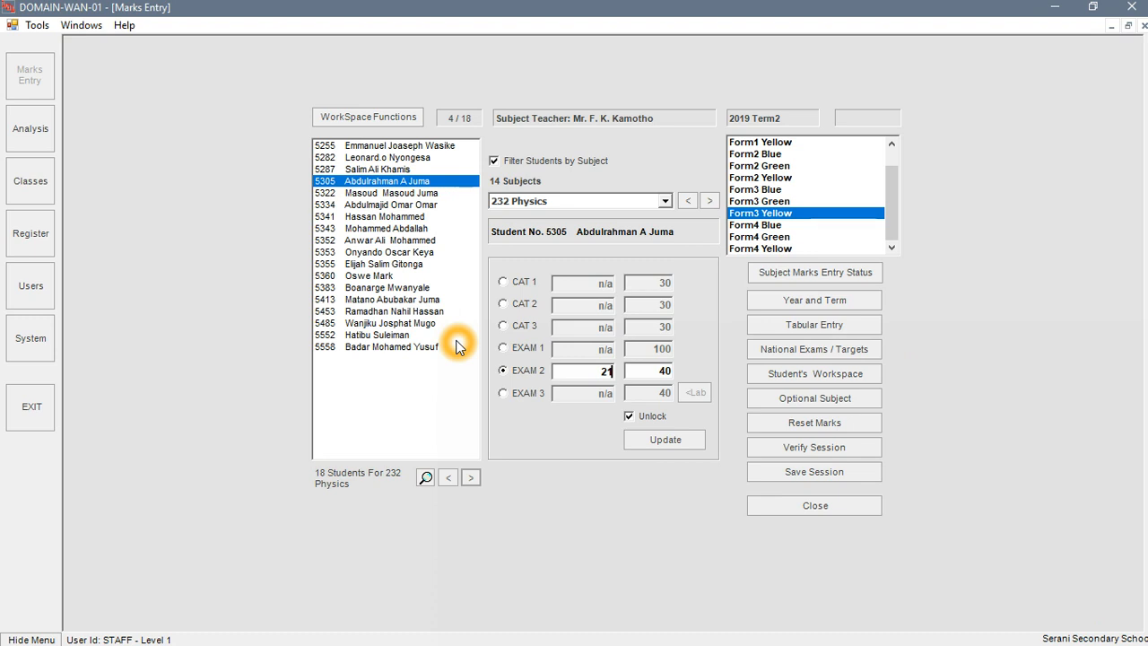
left_click(867, 325)
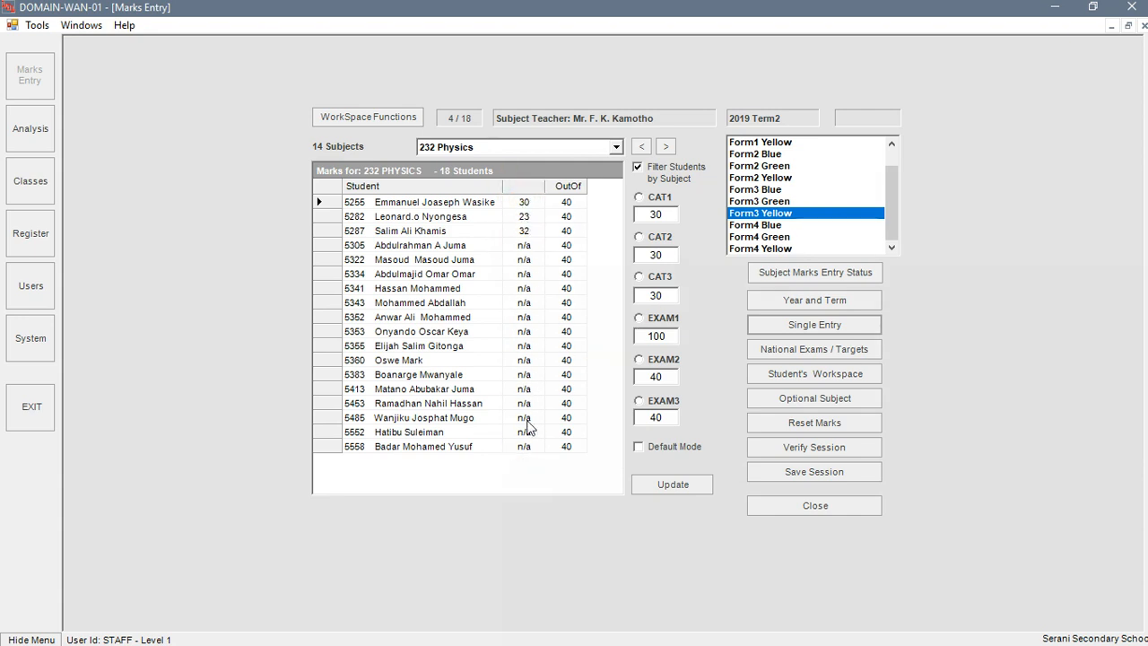
Enter marks of 32, 34, 21, 23 and 23 in the table for the fourth to eighth students.
left_click(524, 245)
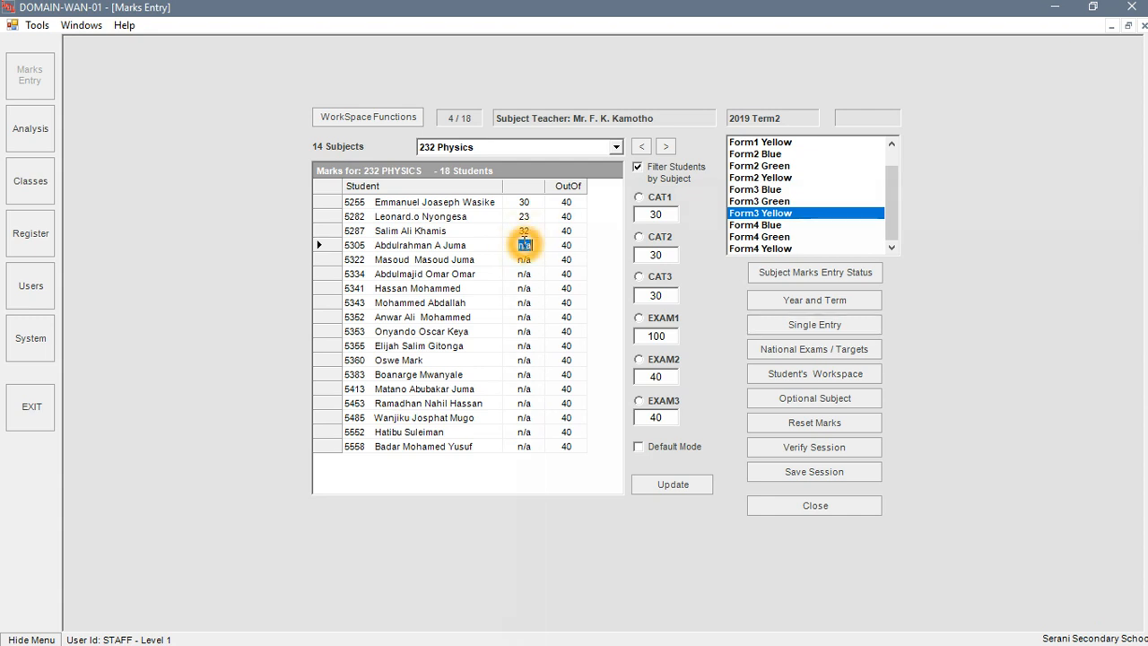
type("32")
key("Return")
type("34")
key("Return")
type("21")
key("Return")
type("23")
key("Return")
type("23")
key("Return")
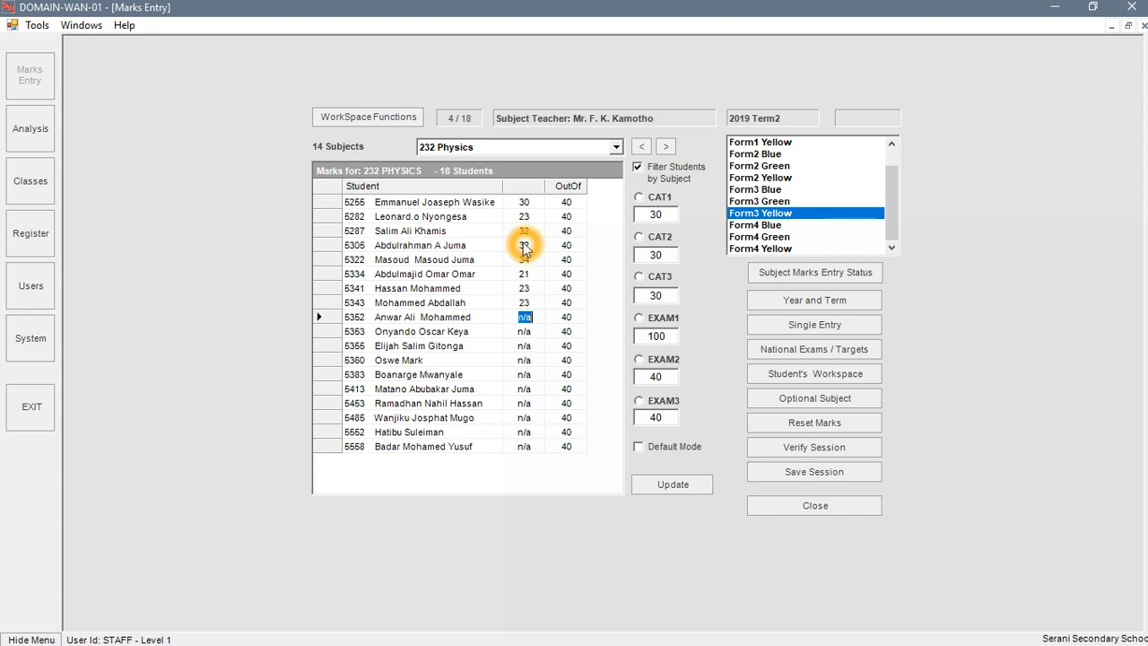
Enter marks of 24, 23, 34 and 23 for the ninth to twelfth students, skip the thirteenth, and give the following two 23 and 34.
type("24")
key("Return")
type("23")
key("Return")
type("34")
key("Return")
type("23")
key("Return")
key("Return")
type("23")
key("Return")
type("34")
key("Return")
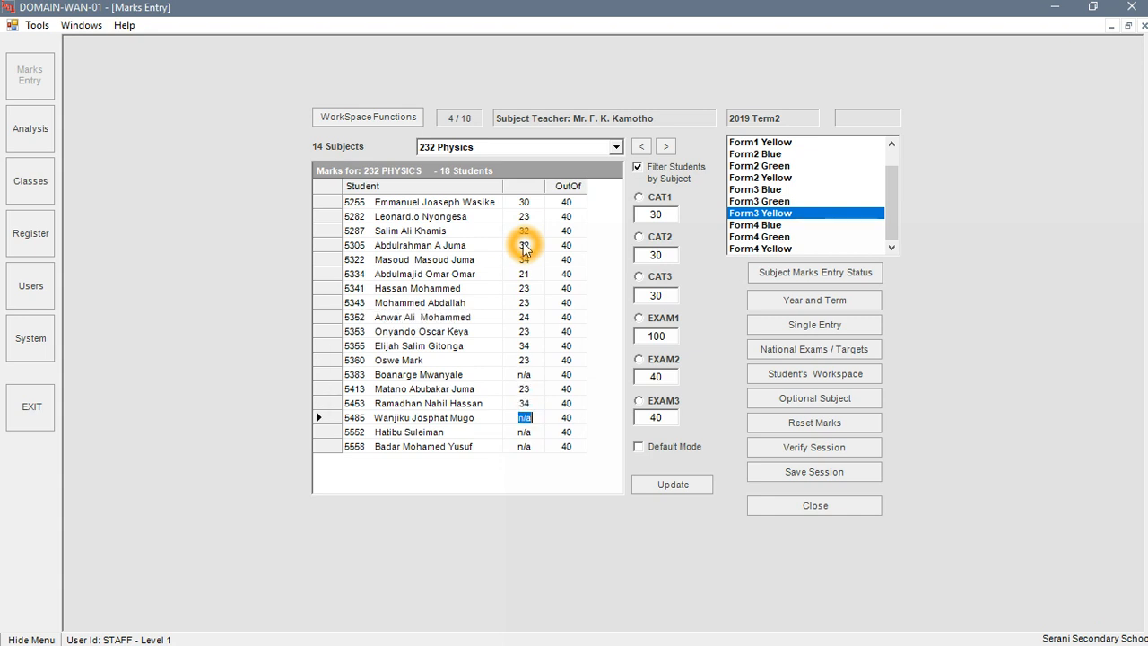
Enter marks of 23, 36 and 37 for the last three students in the table.
type("23")
key("Return")
type("36")
key("Return")
type("37")
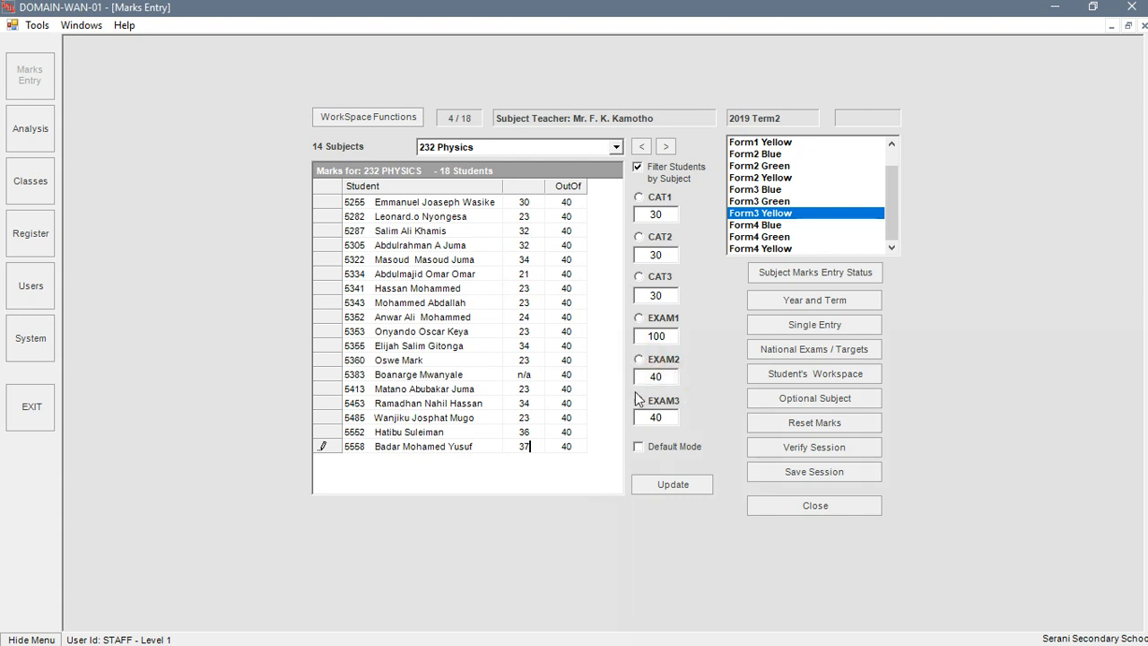
Select EXAM2 as the exam whose Physics marks the table covers.
left_click(640, 300)
left_click(641, 418)
left_click(679, 242)
left_click(641, 360)
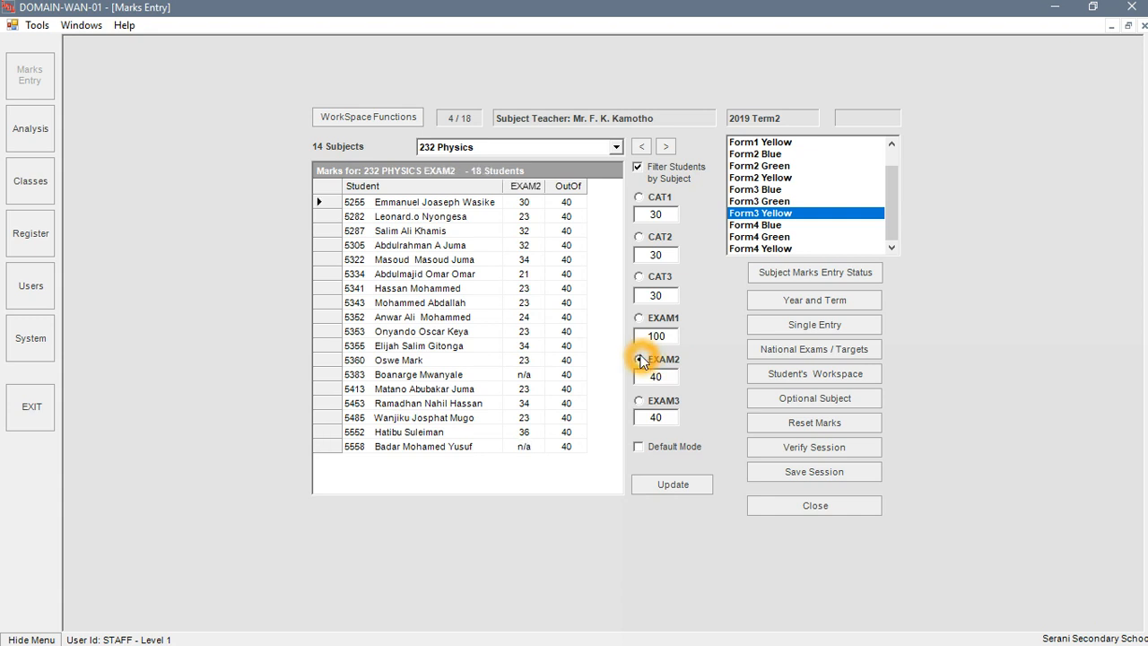
left_click(844, 449)
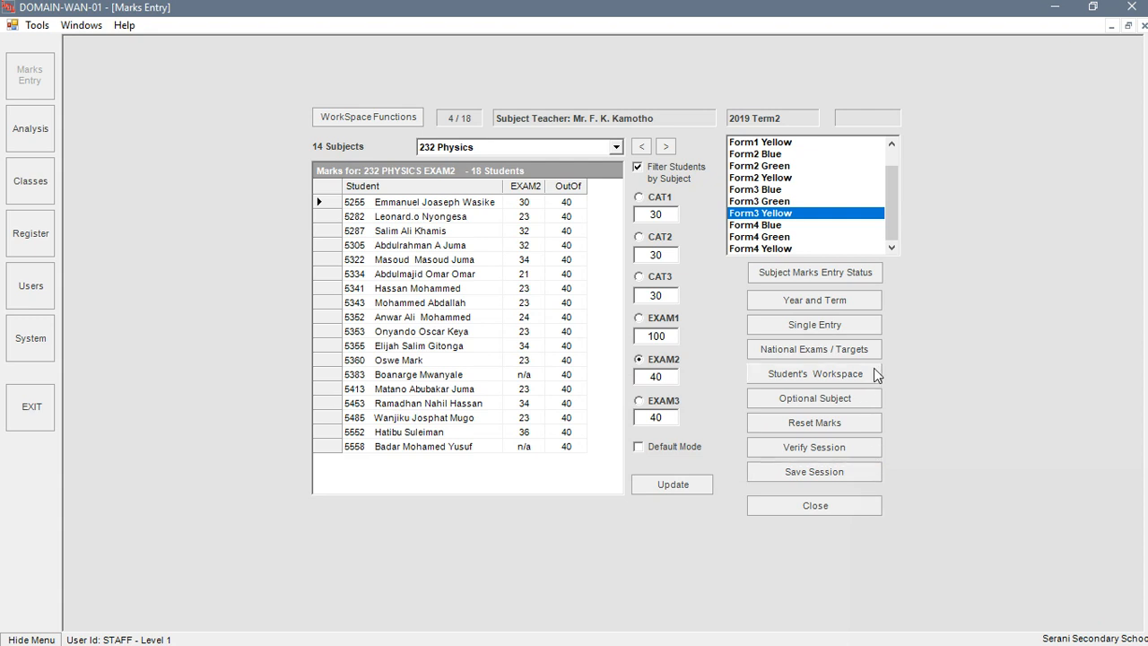
Verify the session's modified marks with the EXAM2 232 Physics item included, and dismiss the verifier message.
left_click(868, 450)
left_click(869, 450)
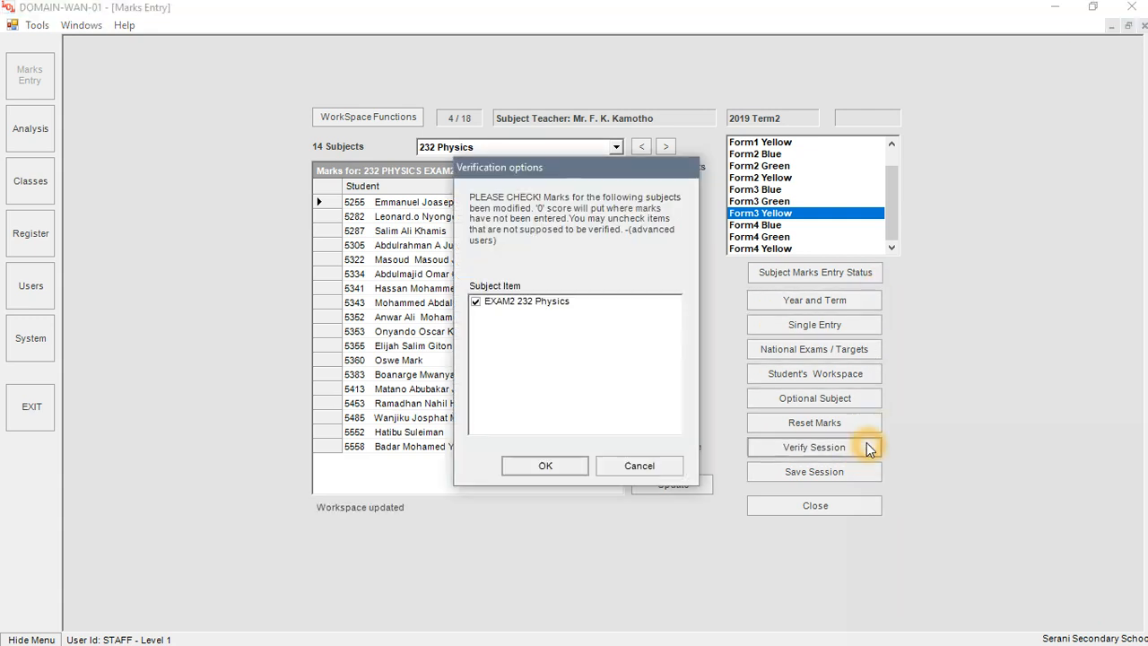
left_click(563, 467)
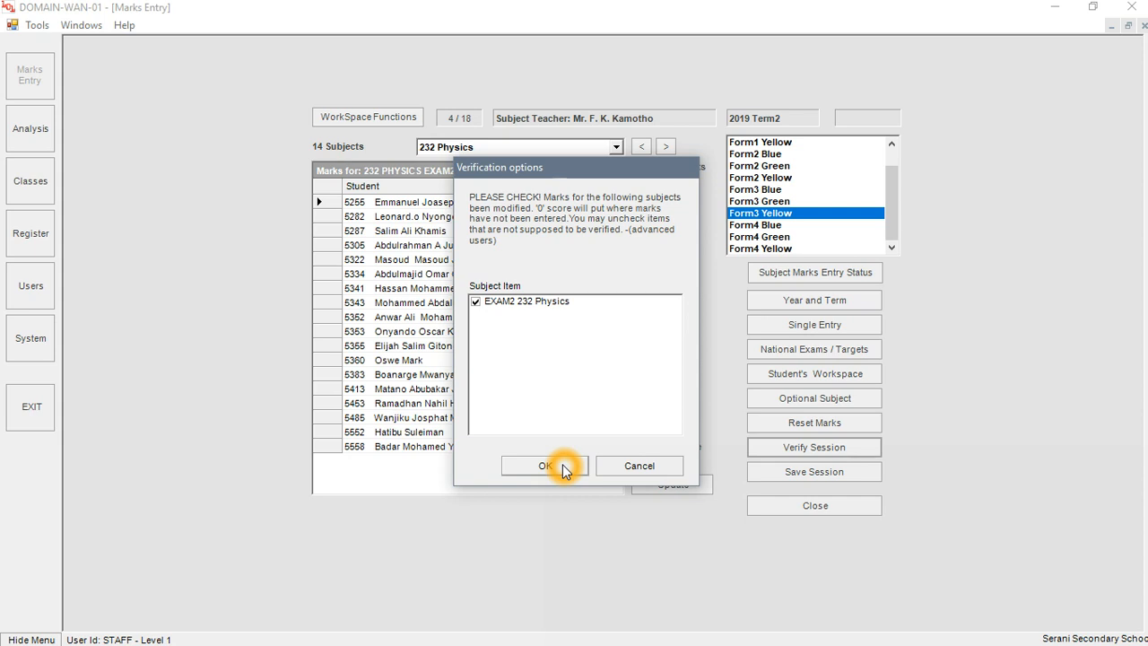
left_click(572, 465)
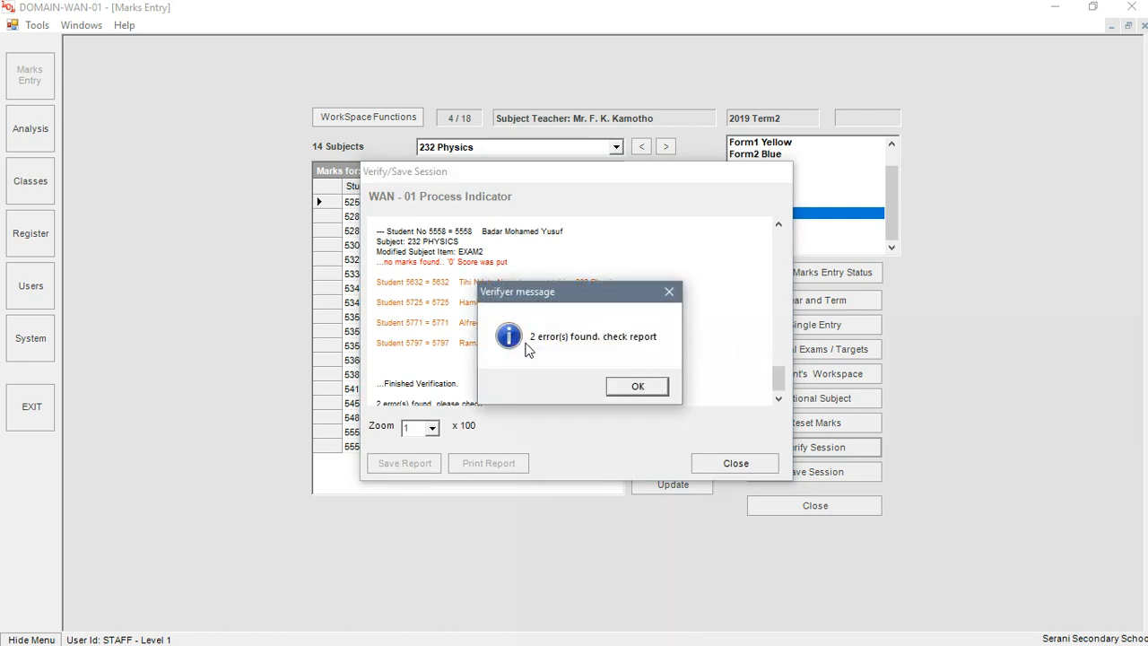
left_click(666, 344)
left_click(637, 387)
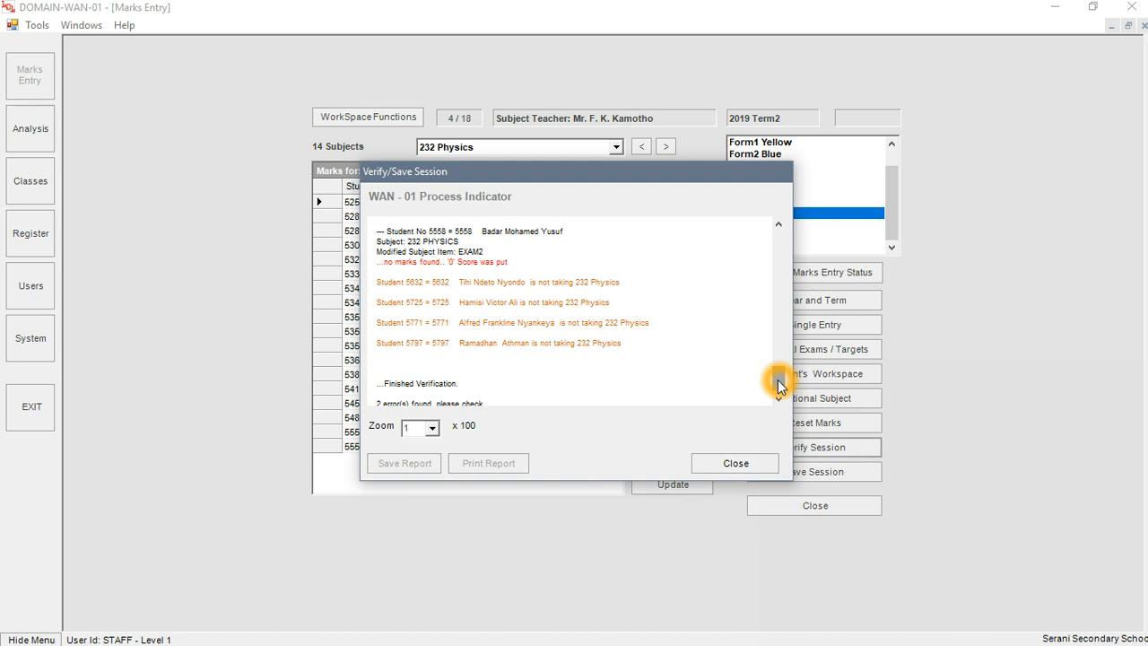
Read the verification report from its beginning, examining the EXAM2 Physics status of the first students.
left_click_drag(779, 385, 778, 240)
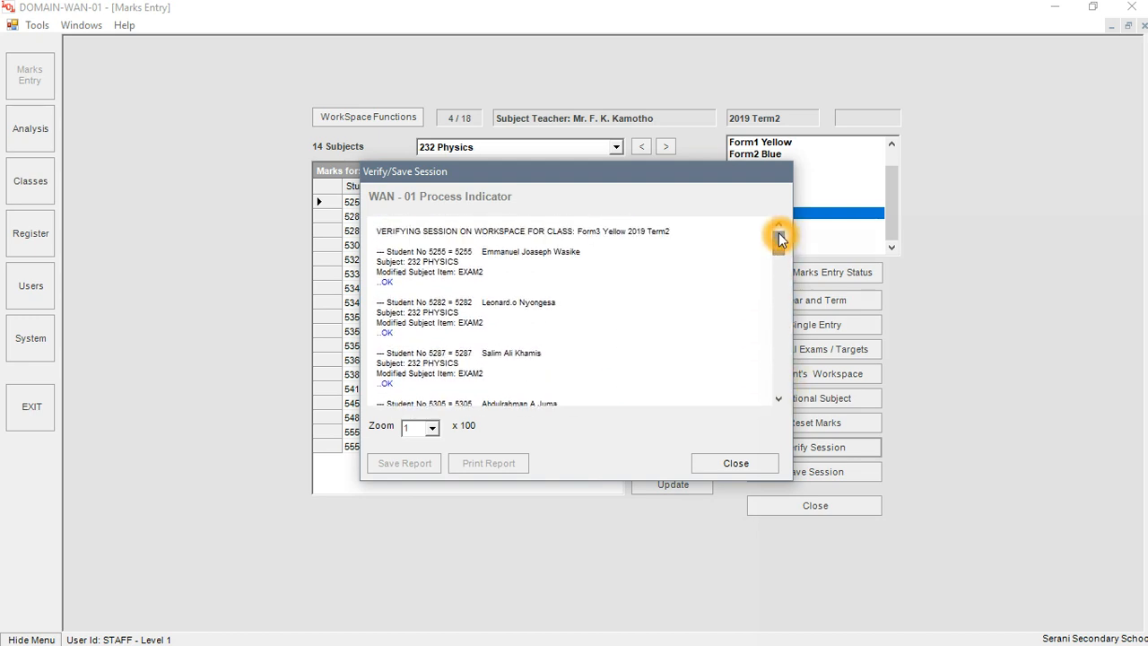
left_click(779, 398)
left_click(779, 398)
left_click(779, 398)
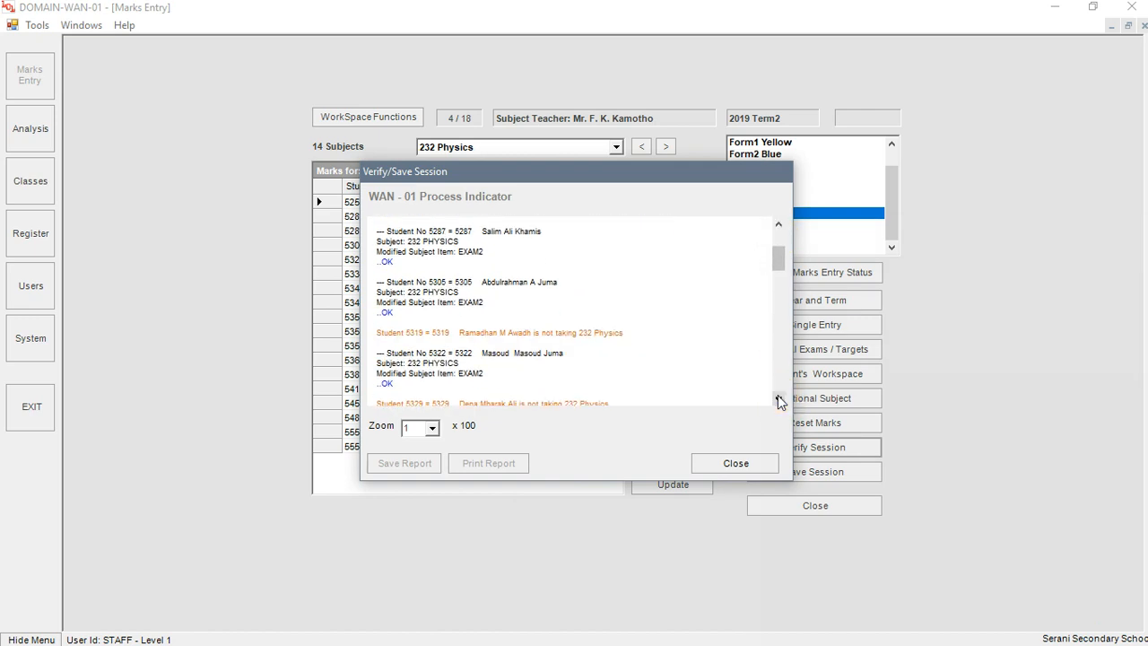
left_click(779, 398)
left_click(778, 398)
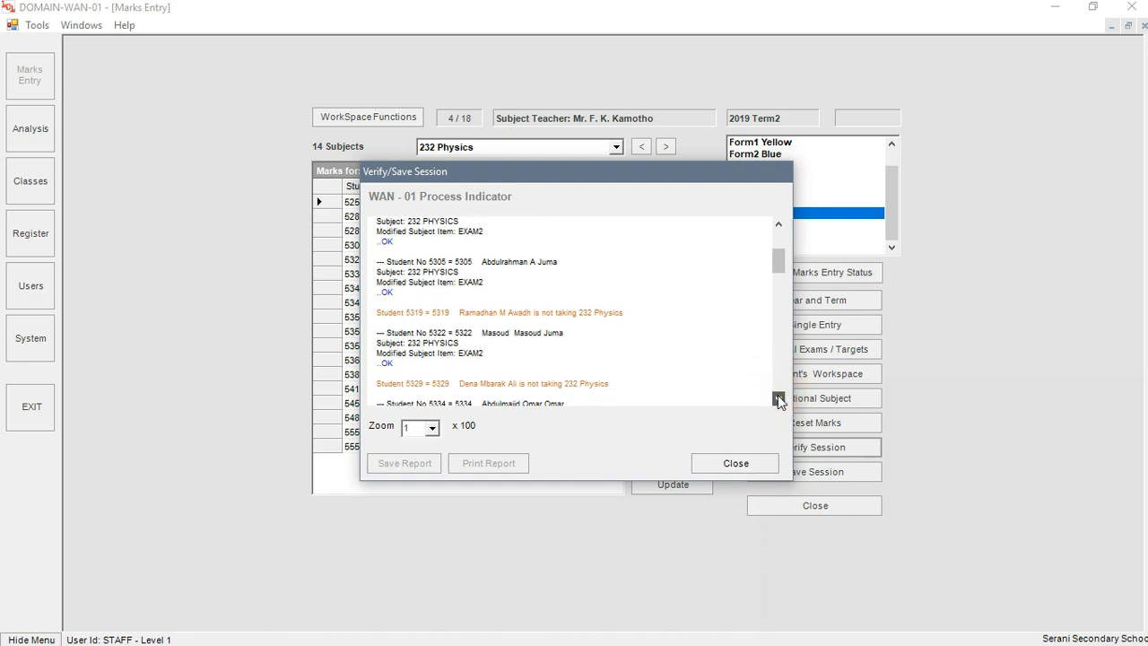
left_click(778, 398)
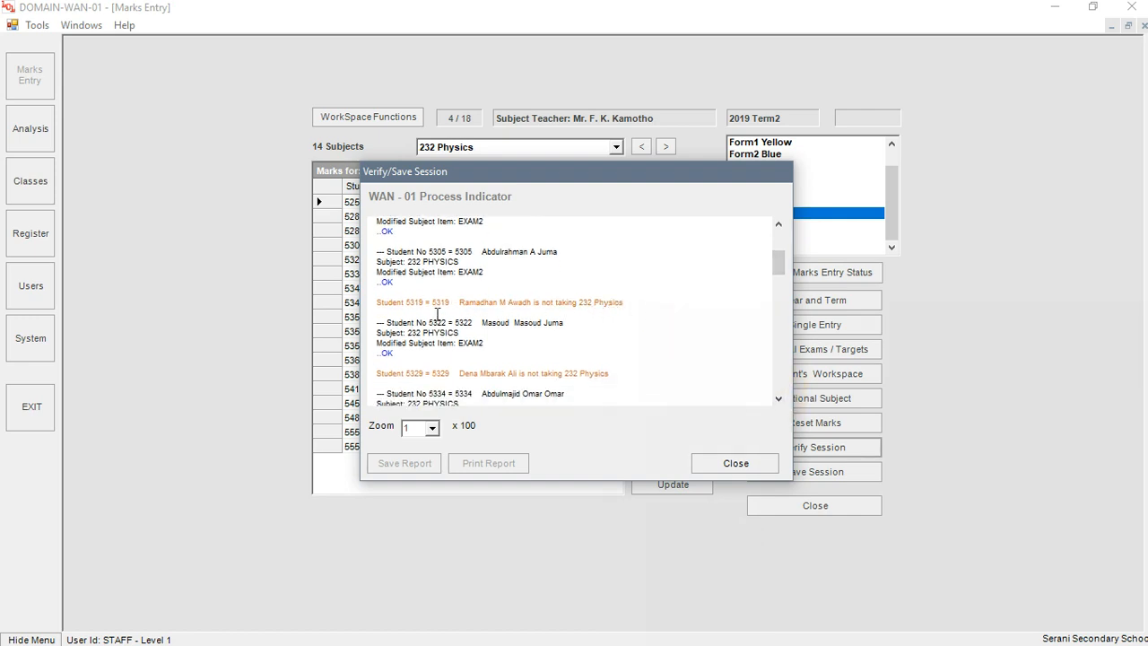
left_click(701, 325)
left_click(643, 382)
left_click(698, 389)
left_click(783, 396)
left_click(780, 398)
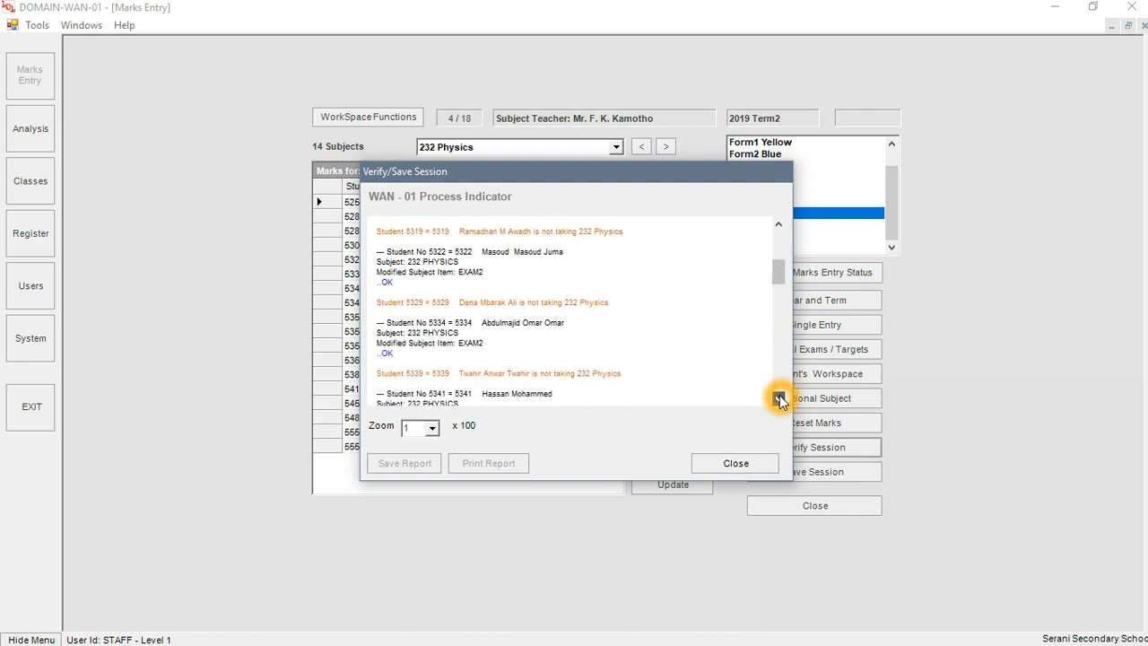
left_click(780, 398)
left_click(574, 303)
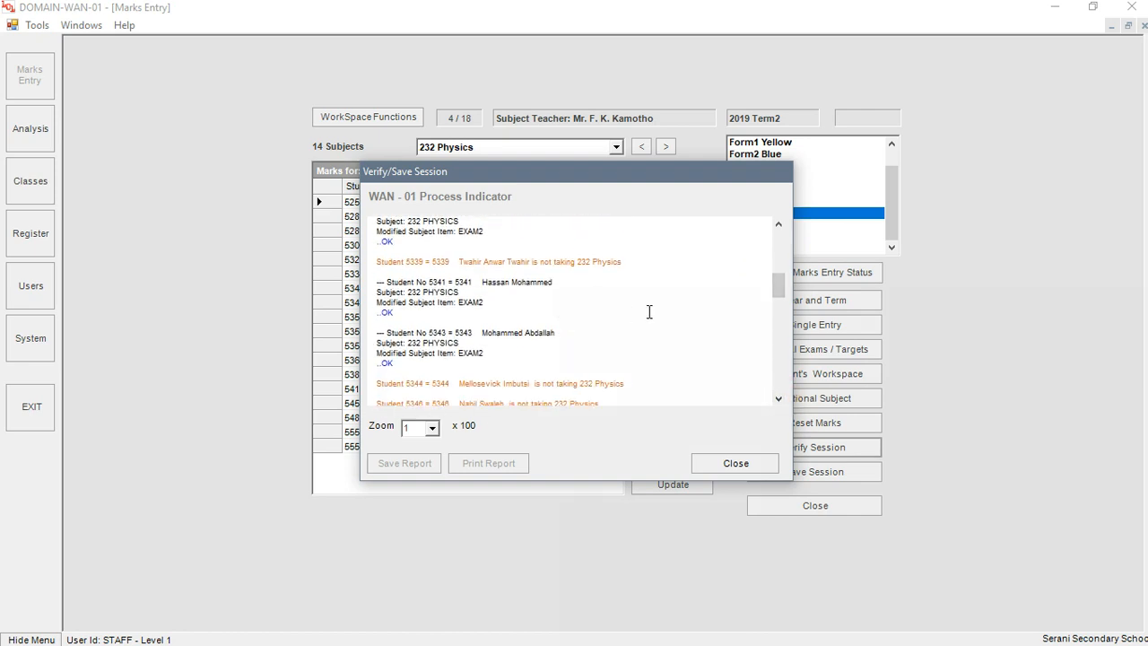
left_click(668, 287)
left_click(642, 303)
Examine the middle part of the verification report for students whose EXAM2 Physics marks are missing.
left_click(779, 398)
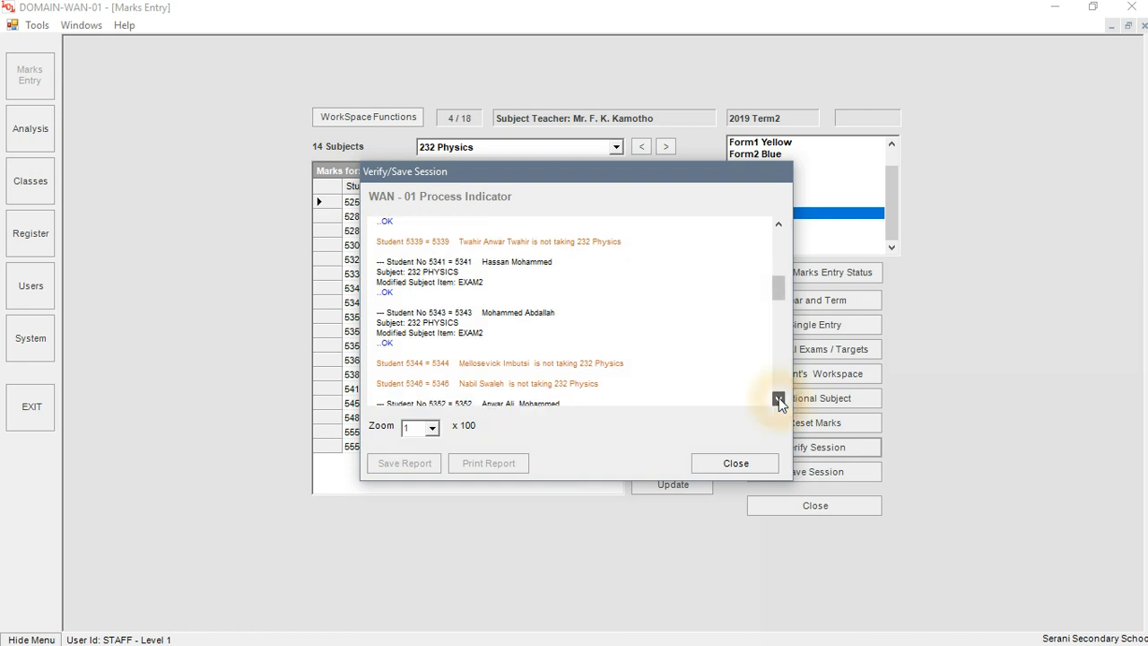
left_click(779, 400)
left_click(779, 400)
left_click(779, 400)
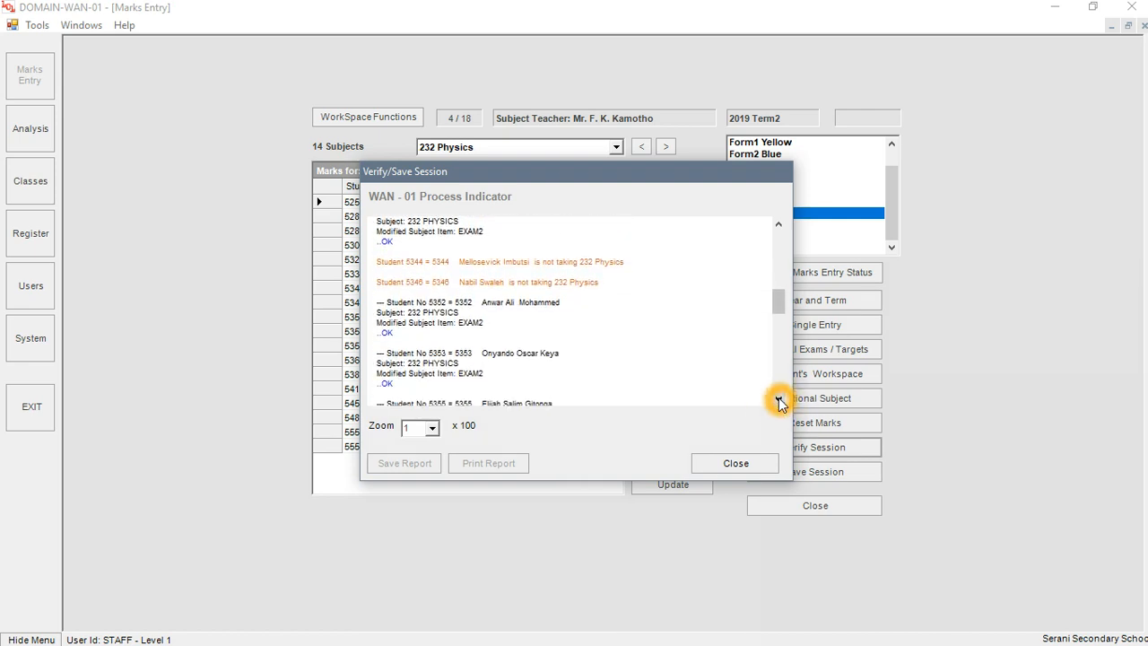
left_click(779, 400)
left_click(778, 400)
left_click(779, 400)
left_click(779, 400)
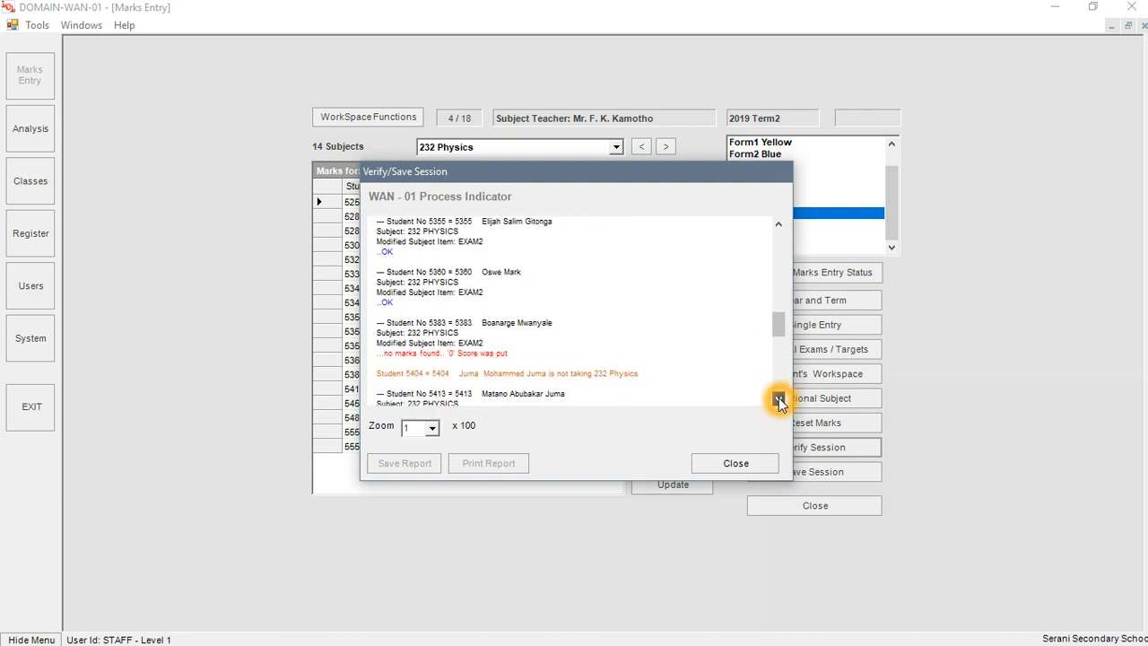
left_click(779, 400)
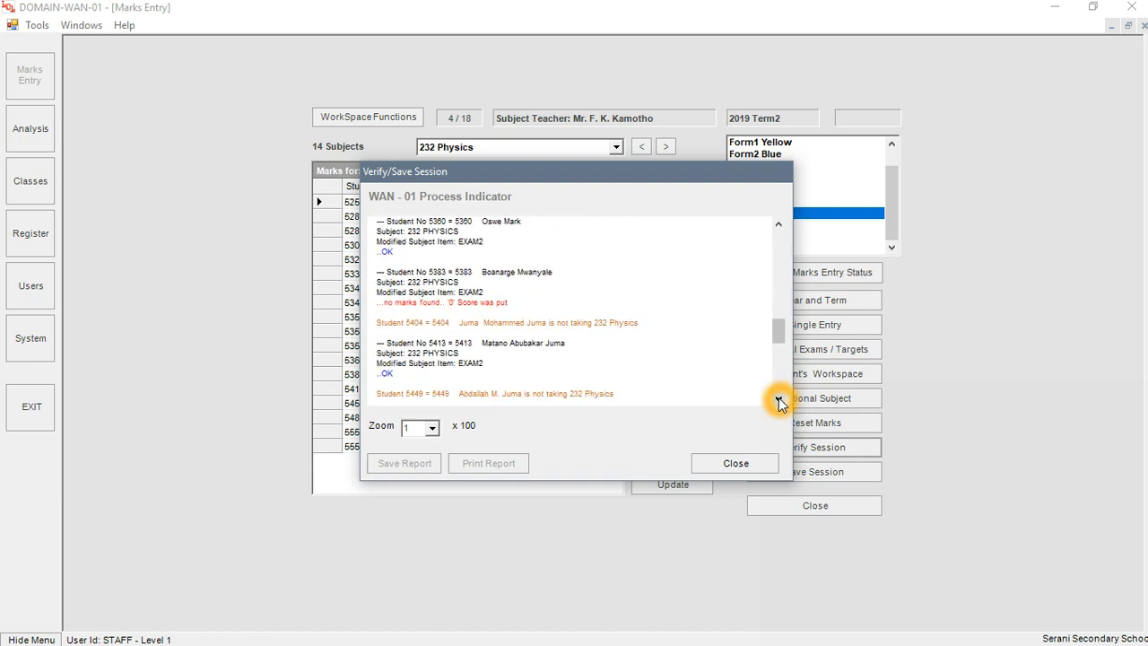
left_click(633, 367)
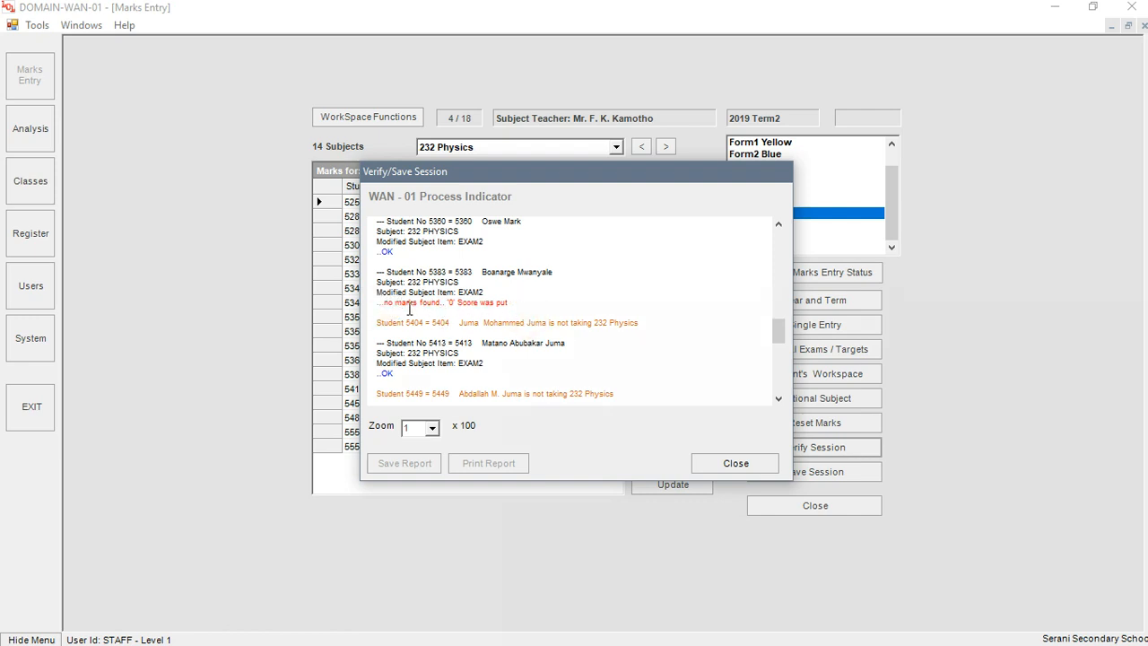
left_click(549, 312)
left_click(686, 311)
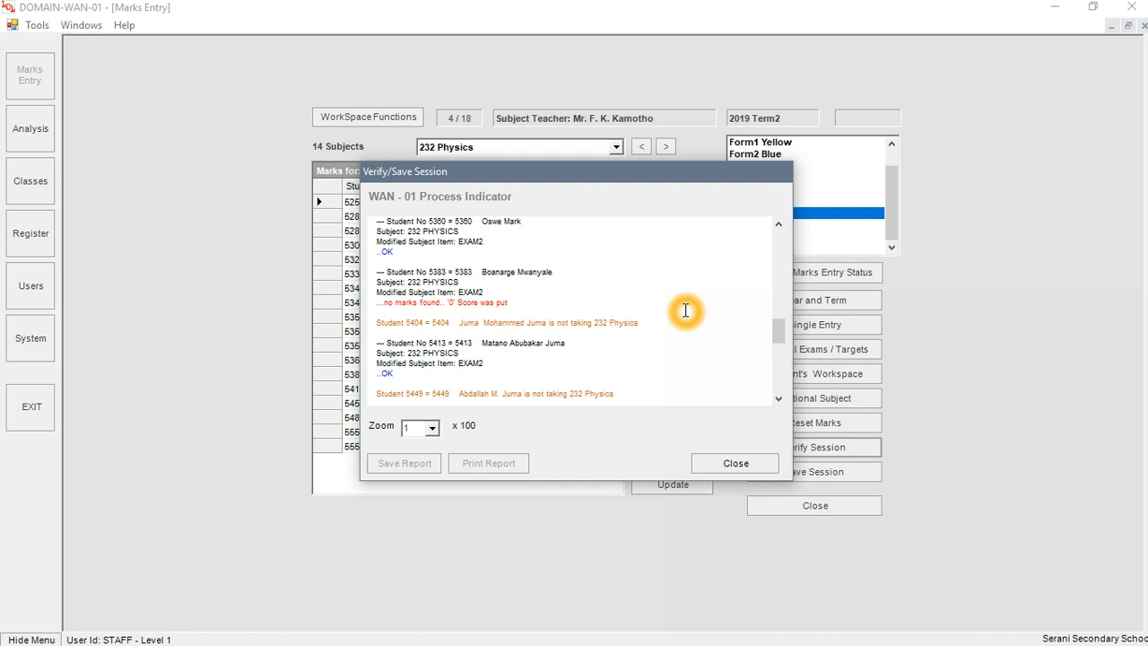
Read the verification report through to its end and close it.
left_click(780, 398)
left_click_drag(781, 398, 780, 402)
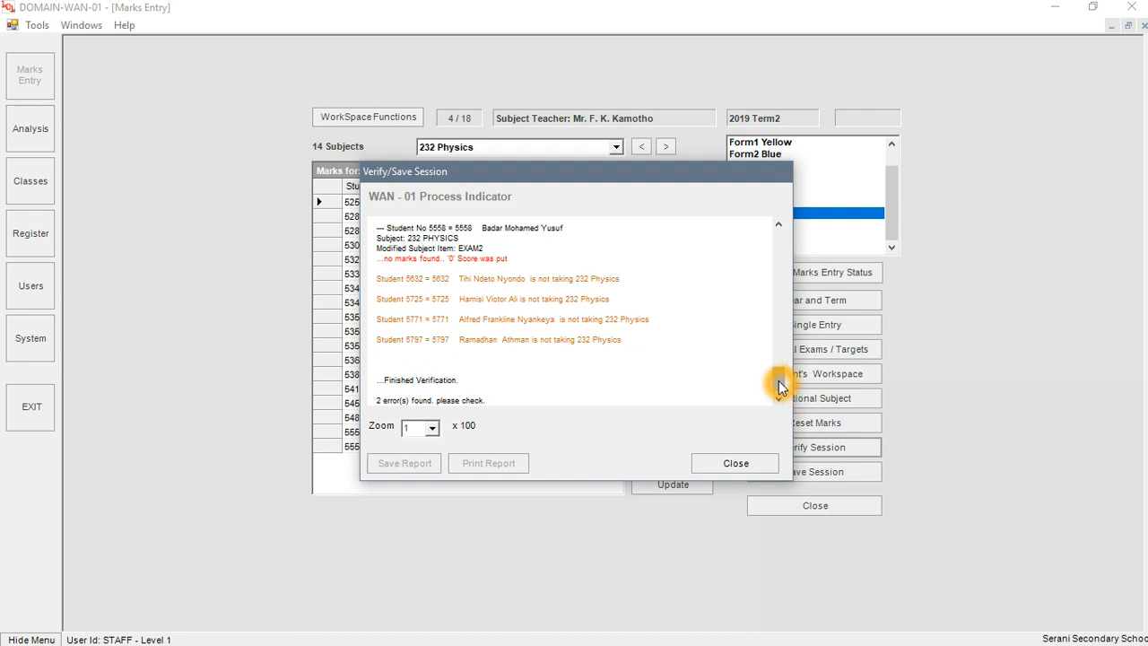
left_click_drag(779, 380, 776, 415)
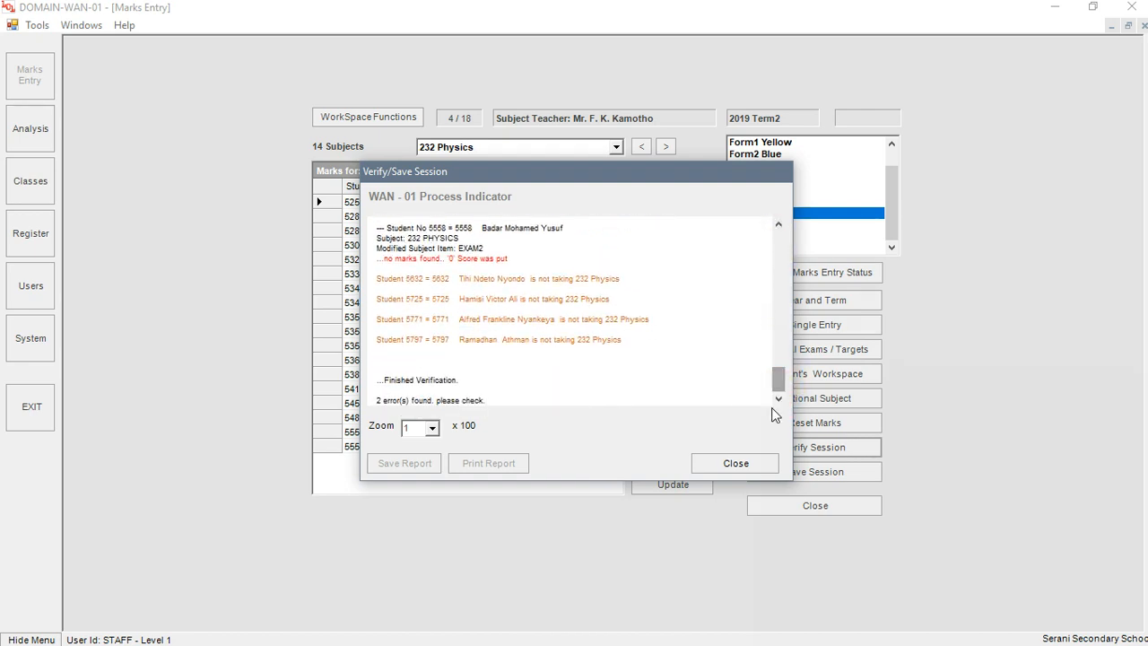
left_click(741, 468)
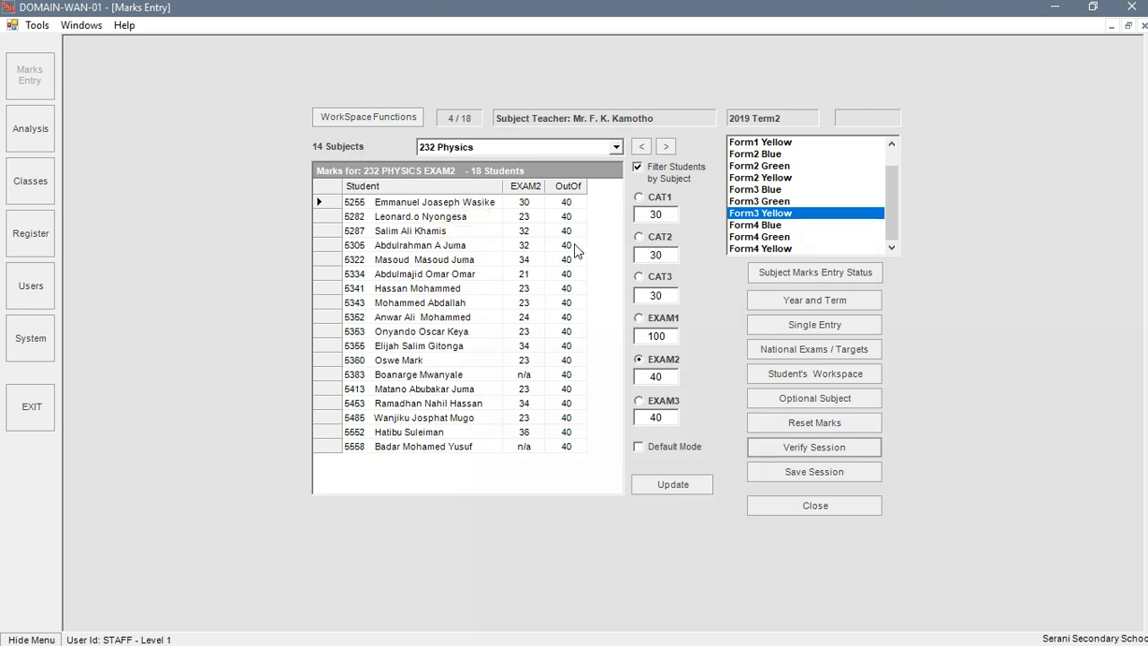
Check the EXAM2 entries of the thirteenth and last students in the Physics marks table.
left_click(525, 375)
left_click(525, 274)
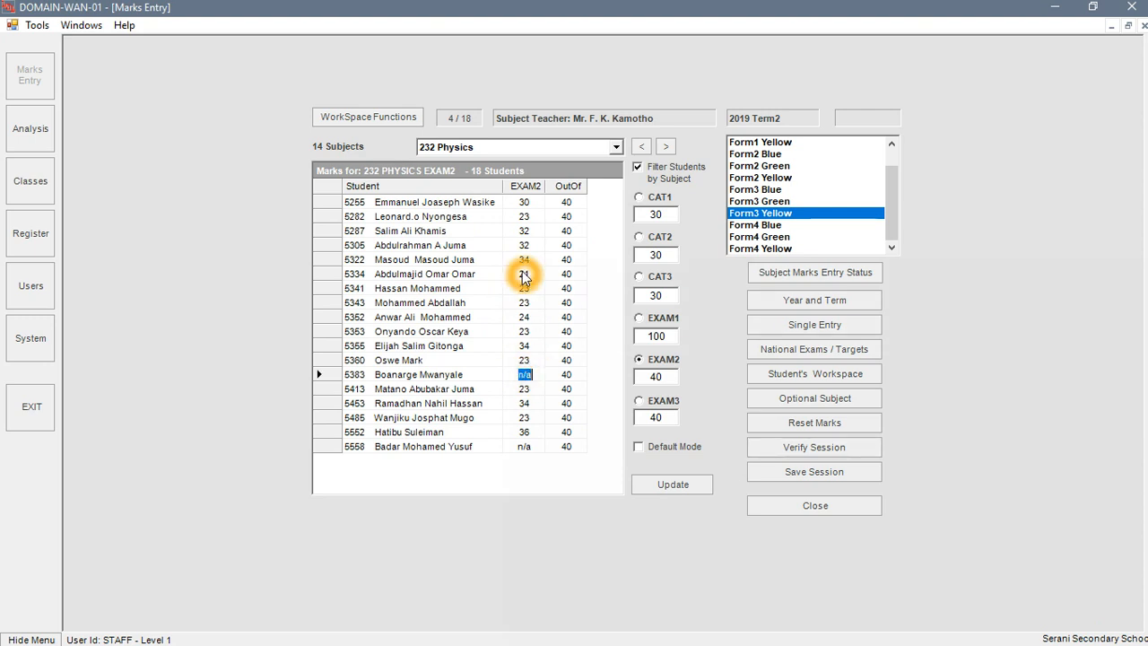
left_click(525, 447)
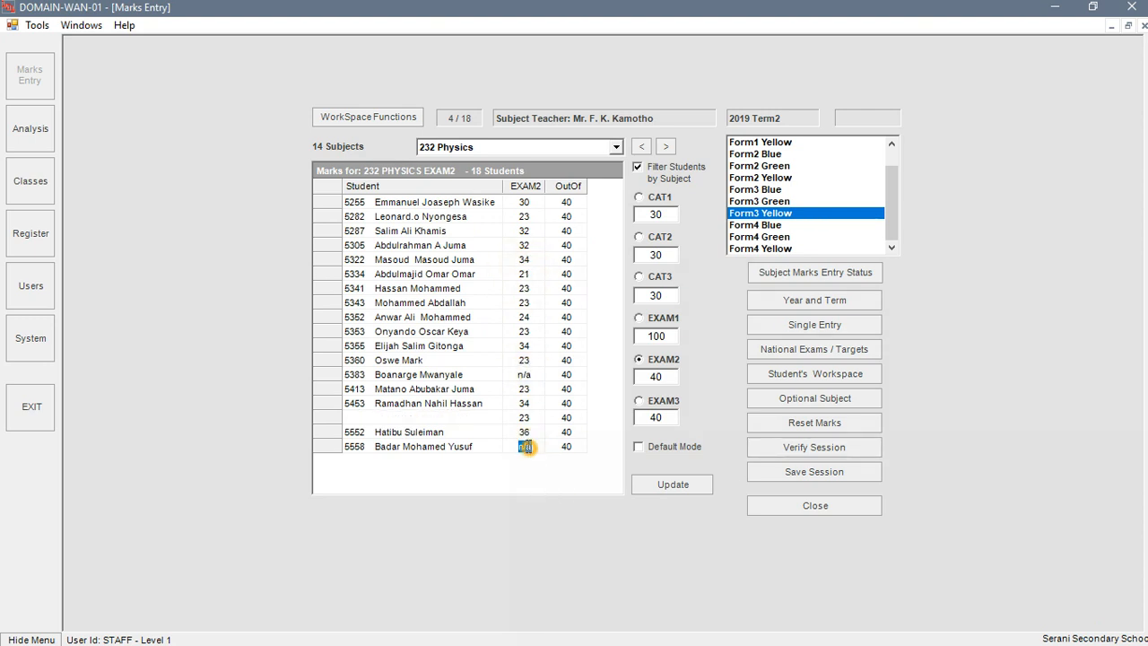
left_click(825, 507)
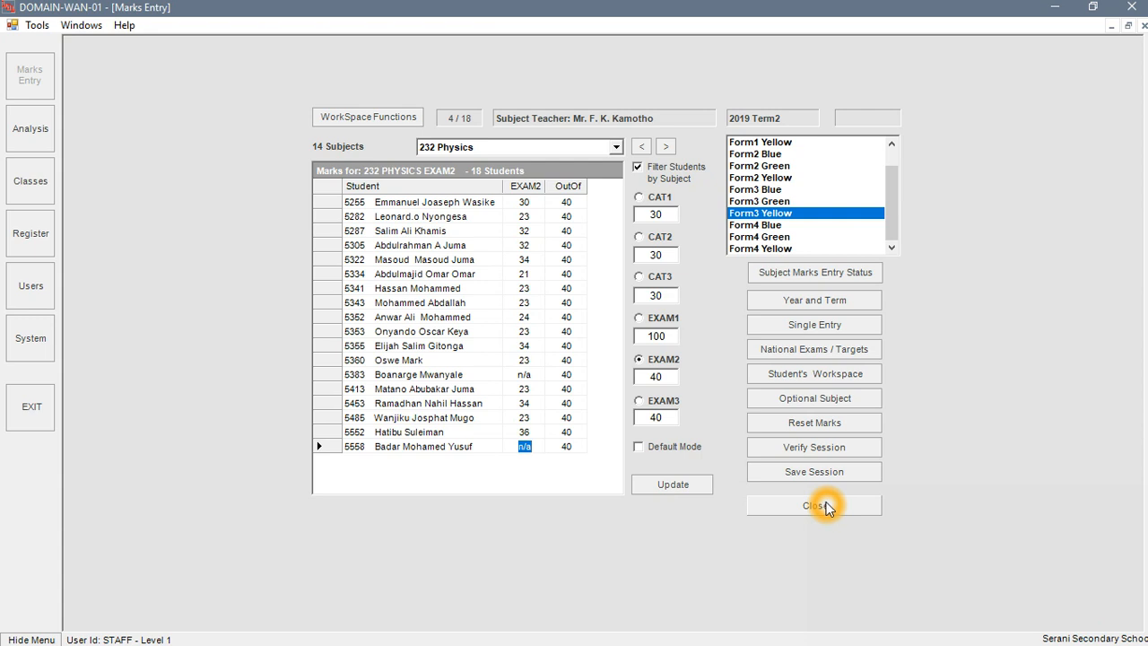
left_click(964, 488)
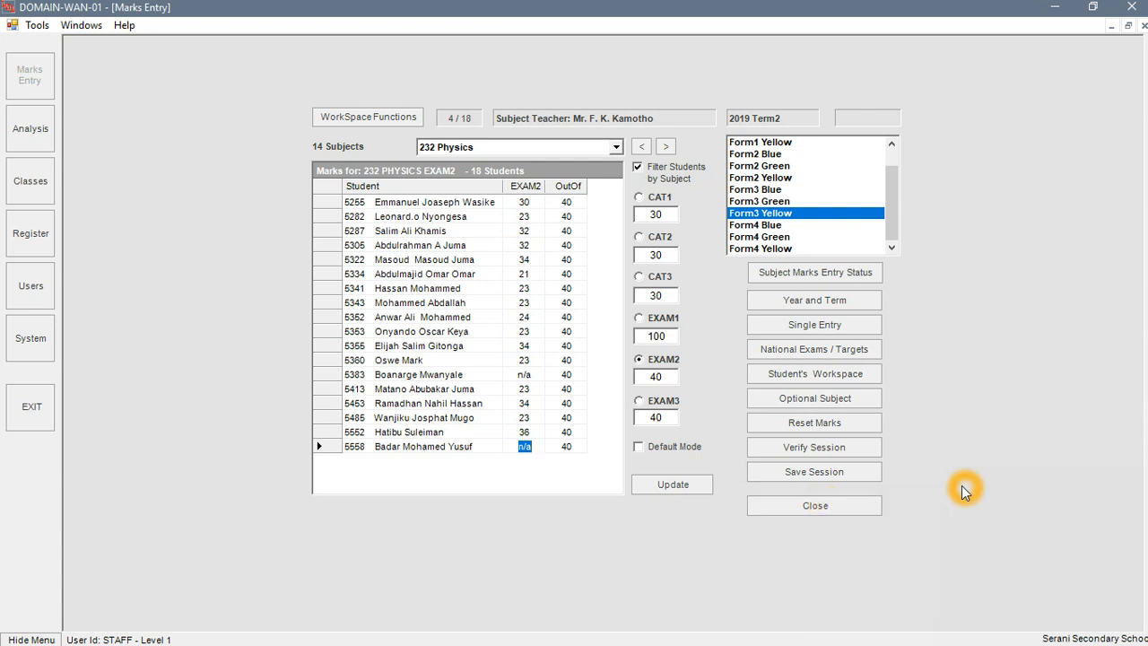
Save the marks entry session for Form3 Yellow.
left_click(819, 479)
left_click(819, 480)
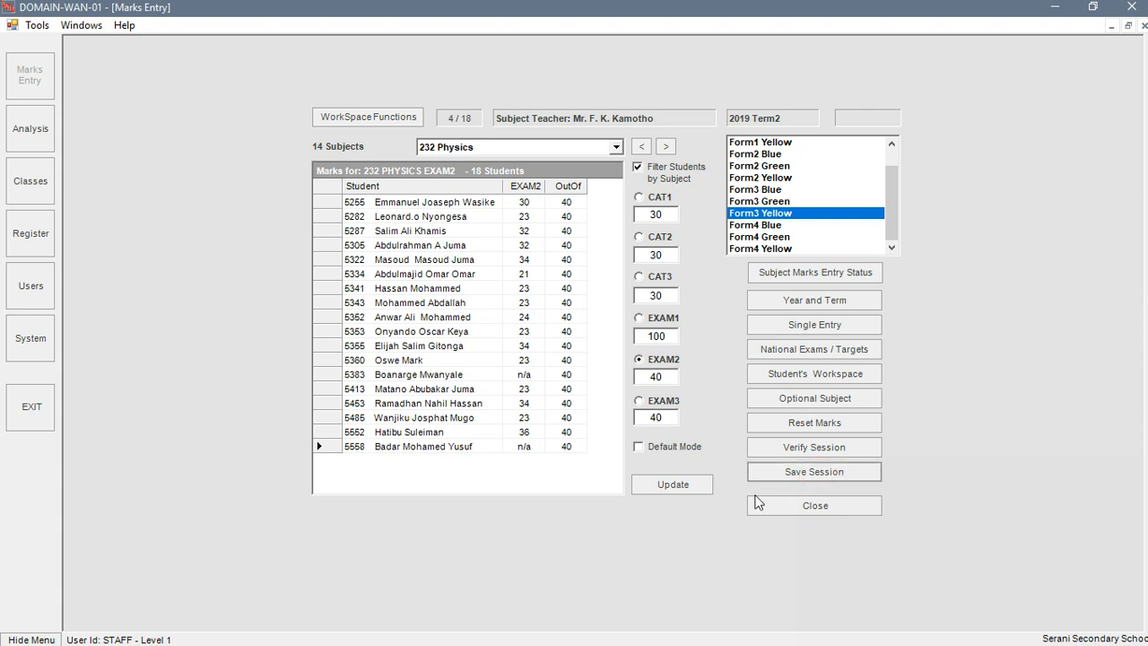
left_click(516, 574)
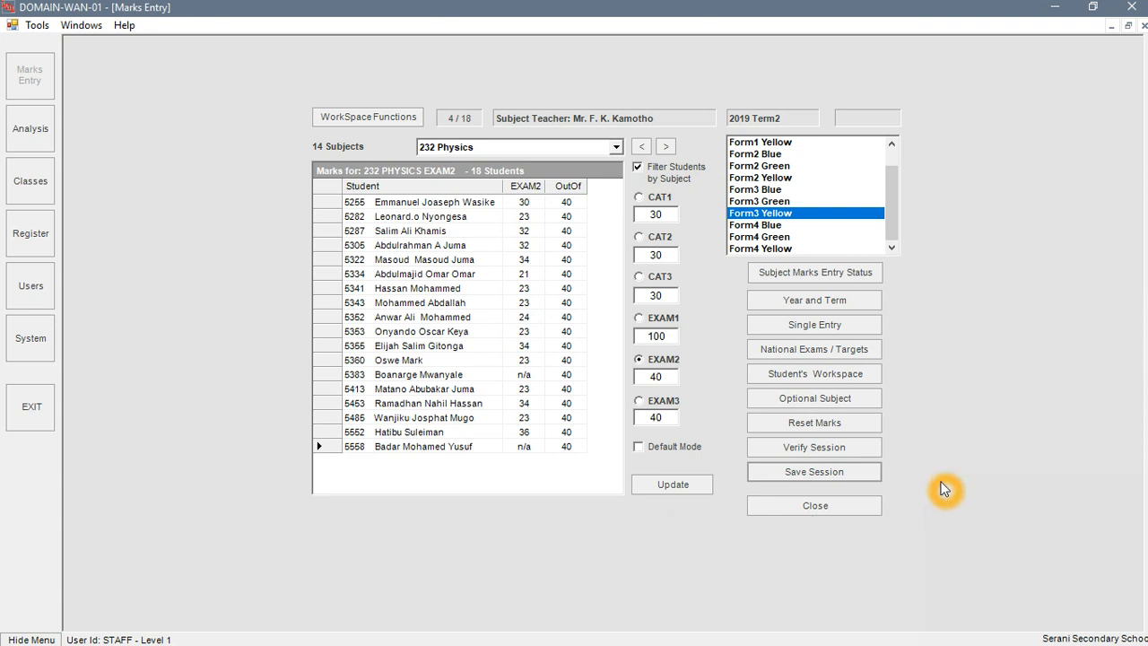
Close the marks entry form and exit the program.
left_click(818, 505)
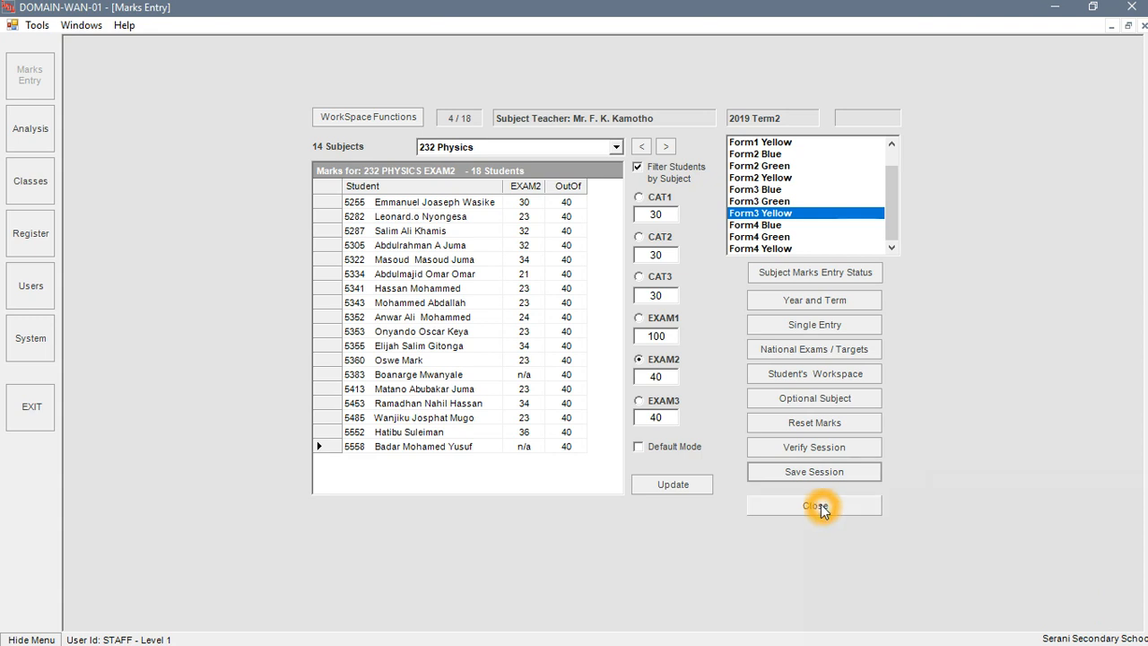
left_click(30, 405)
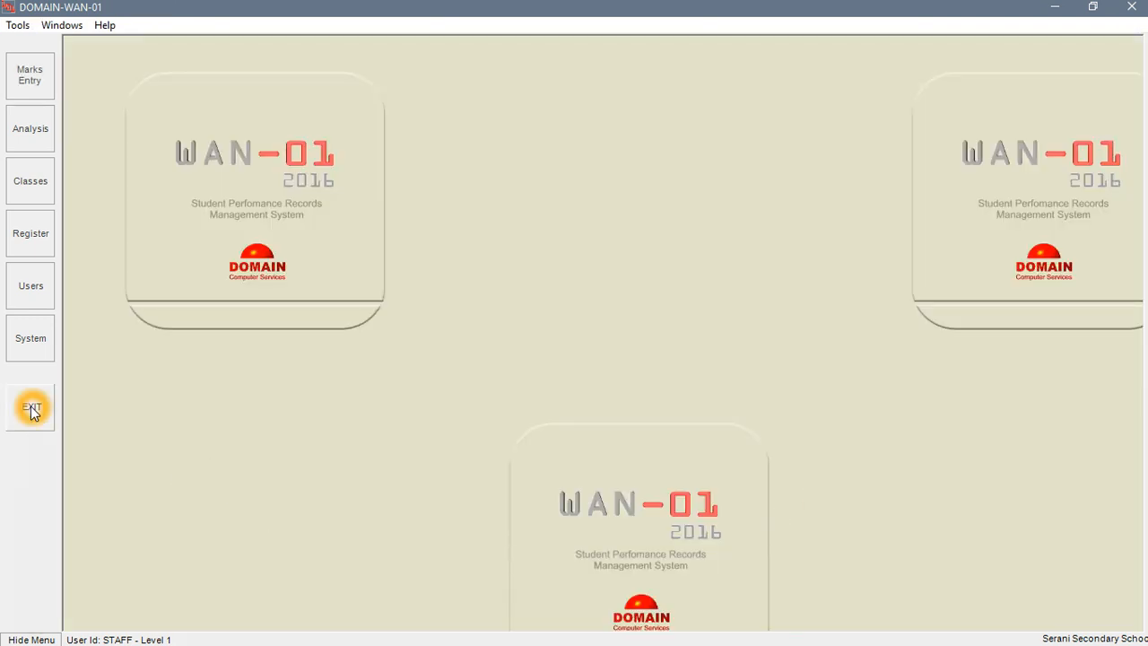